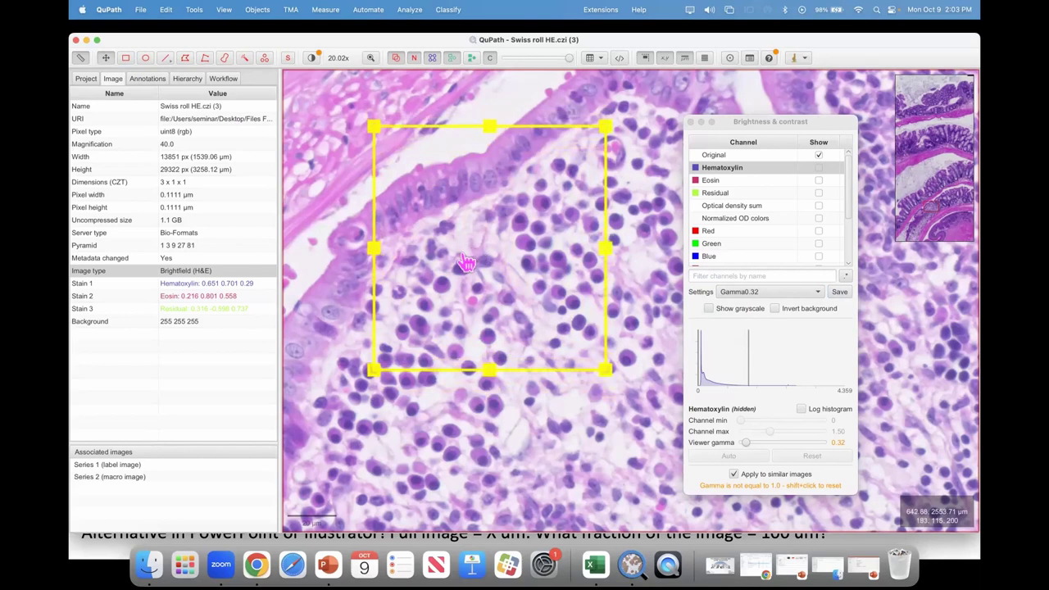
# - Send the selected square annotation region to ImageJ at a downsample of 1, including the ROI and overlay, without color transforms
pyautogui.click(798, 58)
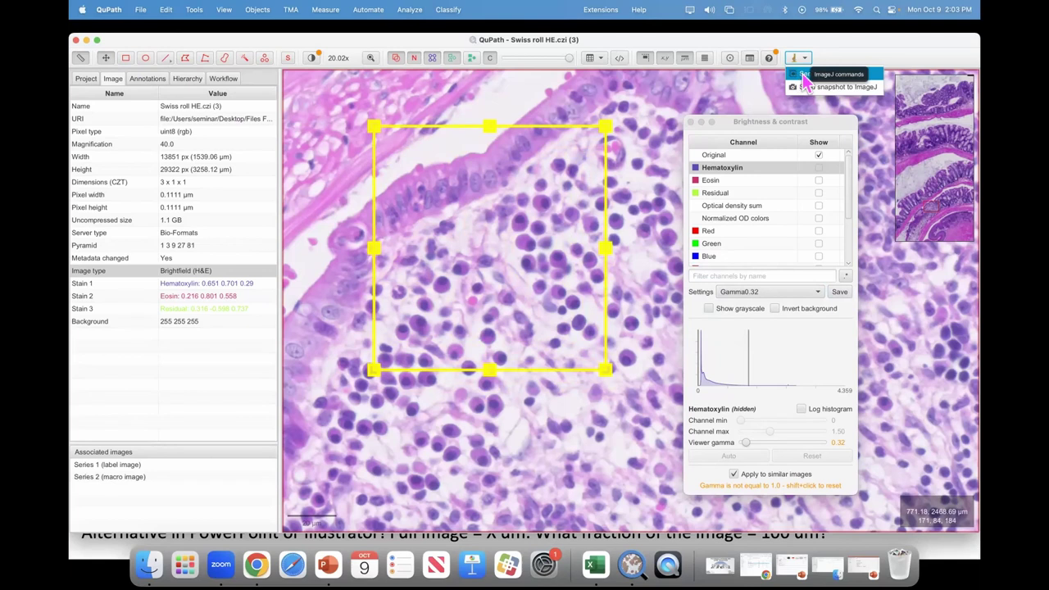
pyautogui.click(804, 75)
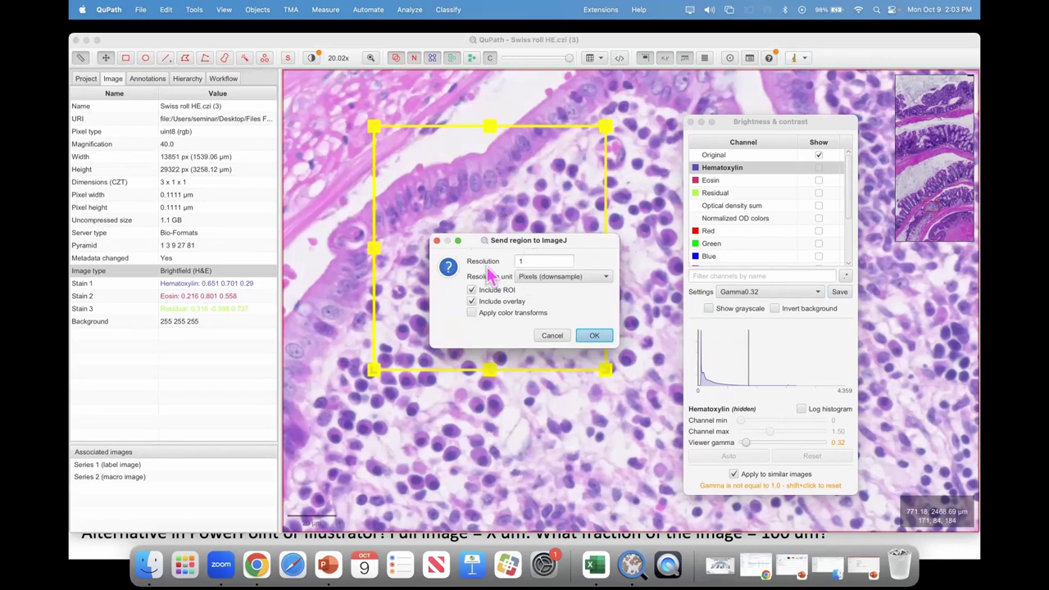
pyautogui.moveTo(533, 242); pyautogui.dragTo(504, 223)
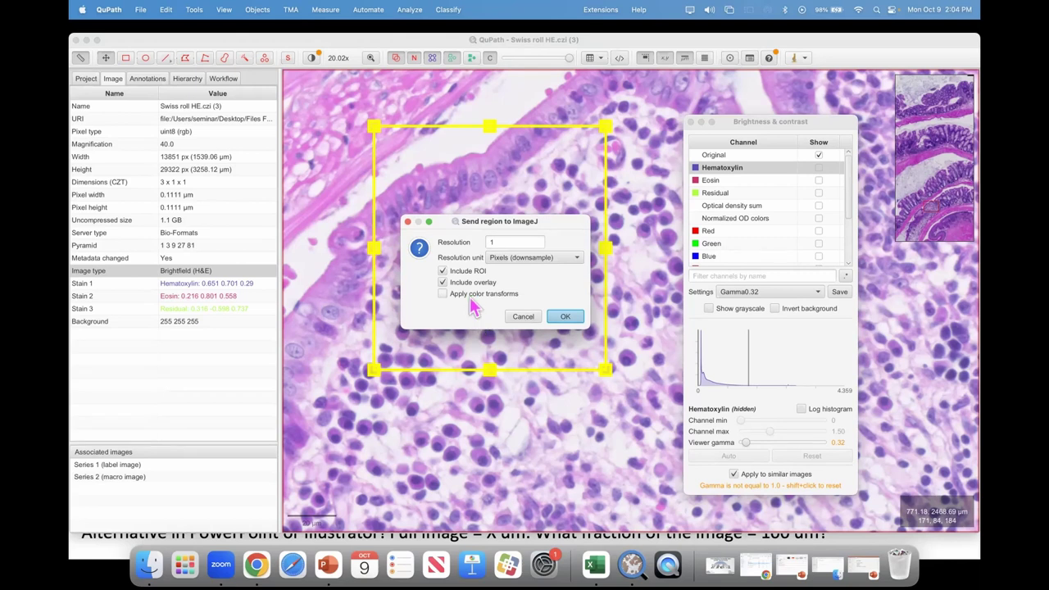
pyautogui.click(564, 318)
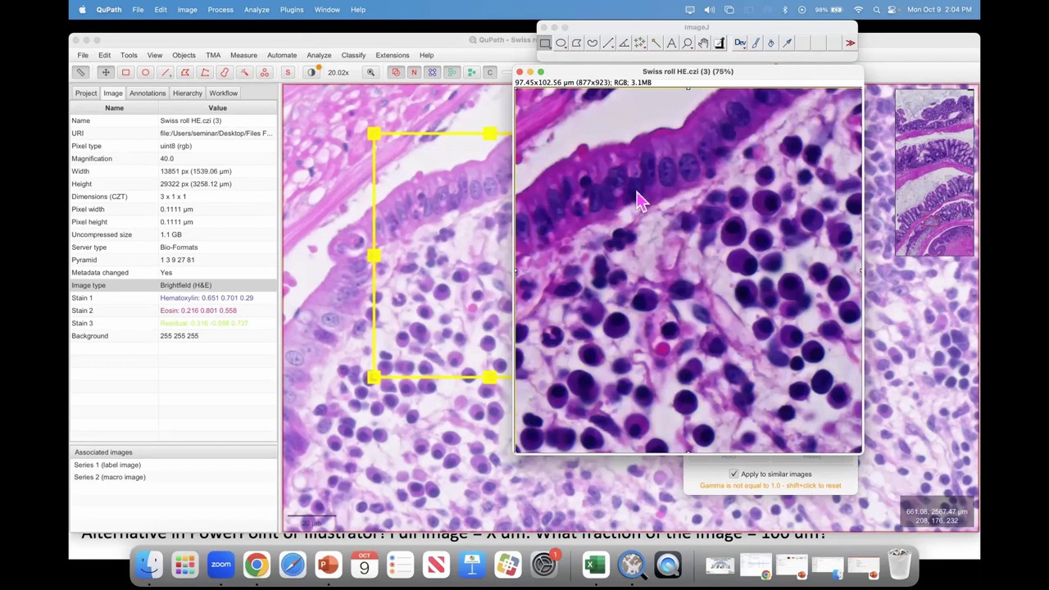
# - Find and run ImageJ's Scale Bar command on the cropped image and set the bar width to 100 µm
pyautogui.press('l')
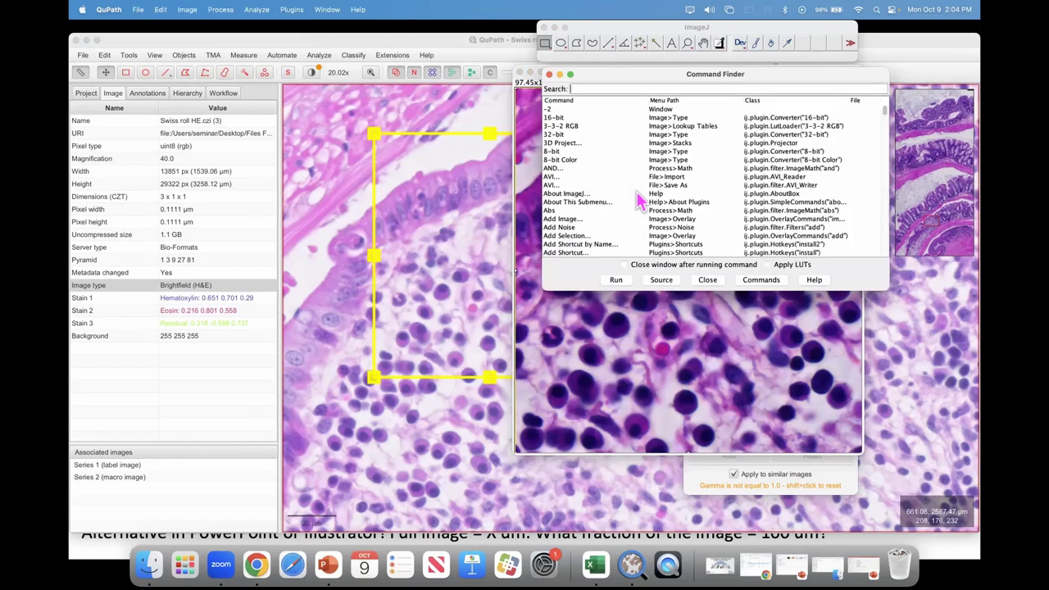
pyautogui.write('scale')
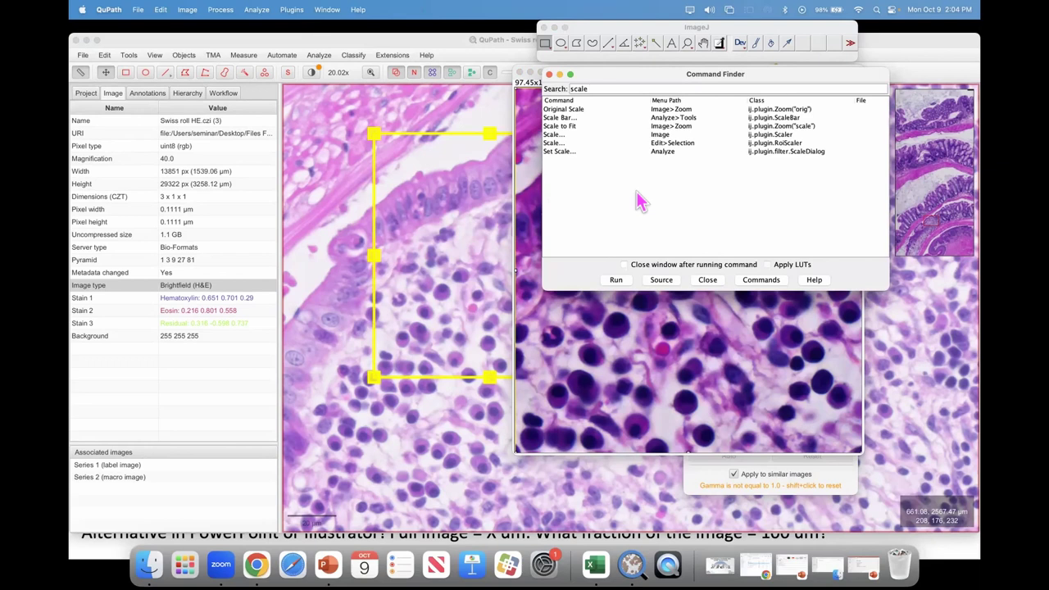
pyautogui.click(568, 118)
pyautogui.click(620, 280)
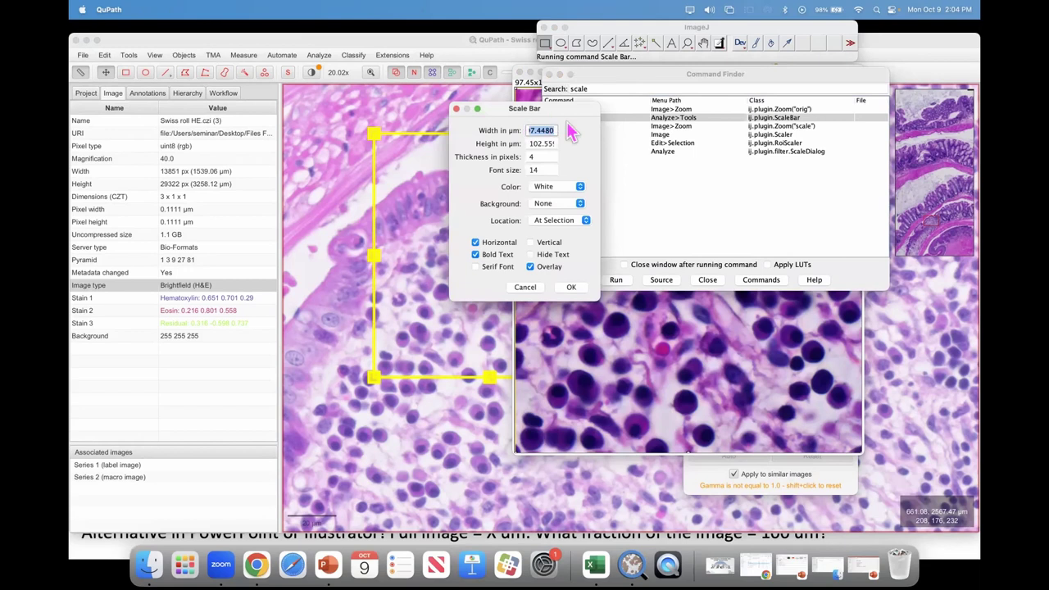
pyautogui.moveTo(516, 110); pyautogui.dragTo(385, 116)
pyautogui.click(423, 137)
pyautogui.press('BackSpace')
pyautogui.press('BackSpace')
pyautogui.press('BackSpace')
pyautogui.press('BackSpace')
pyautogui.press('BackSpace')
pyautogui.press('BackSpace')
pyautogui.press('BackSpace')
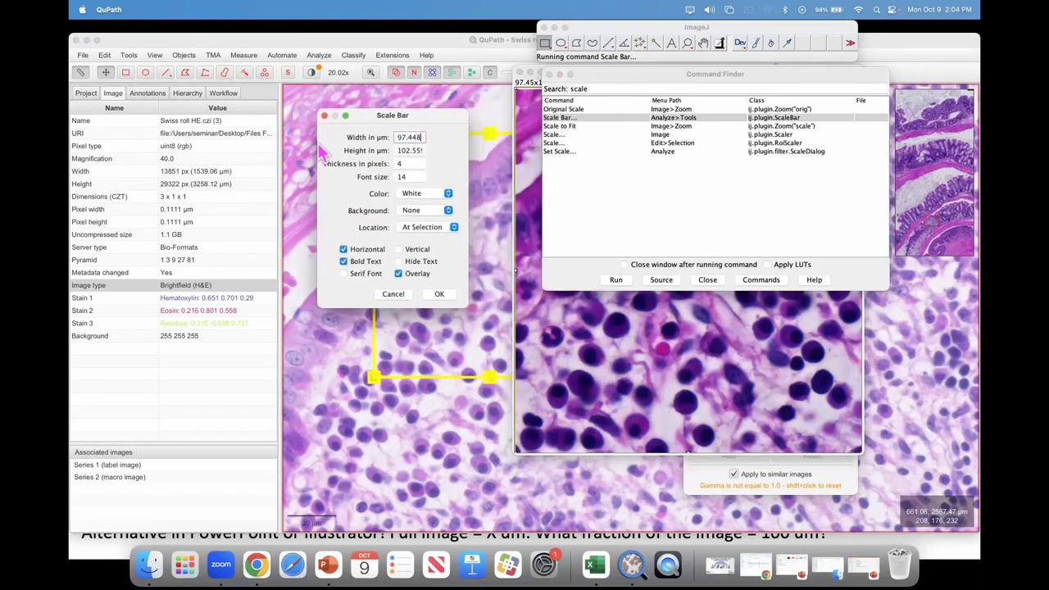
pyautogui.write('100')
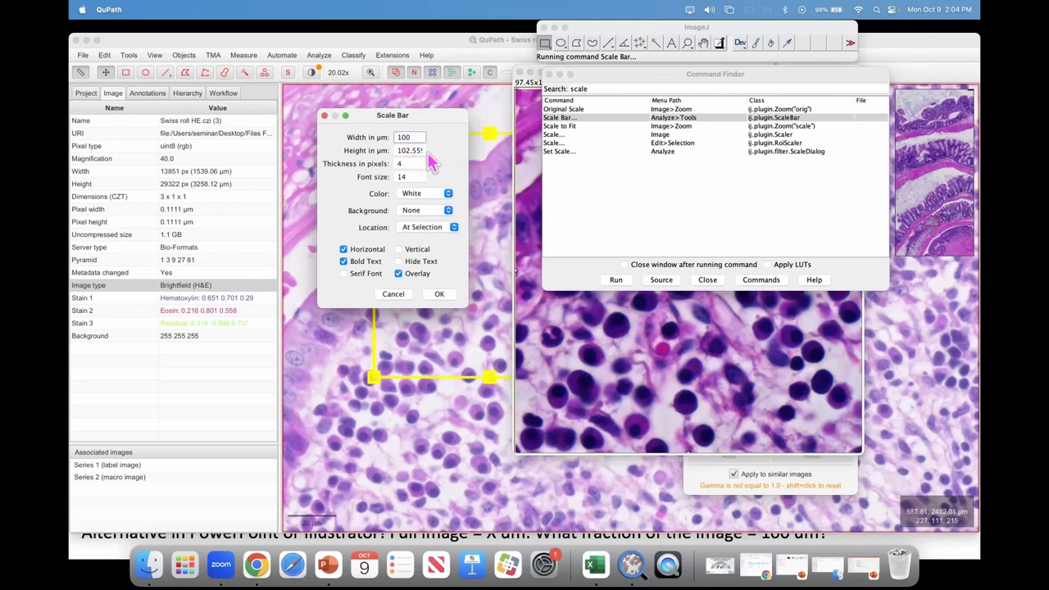
# - Set the scale bar's height to 4 µm, its thickness to 20 pixels and its location to Lower Left
pyautogui.click(398, 150)
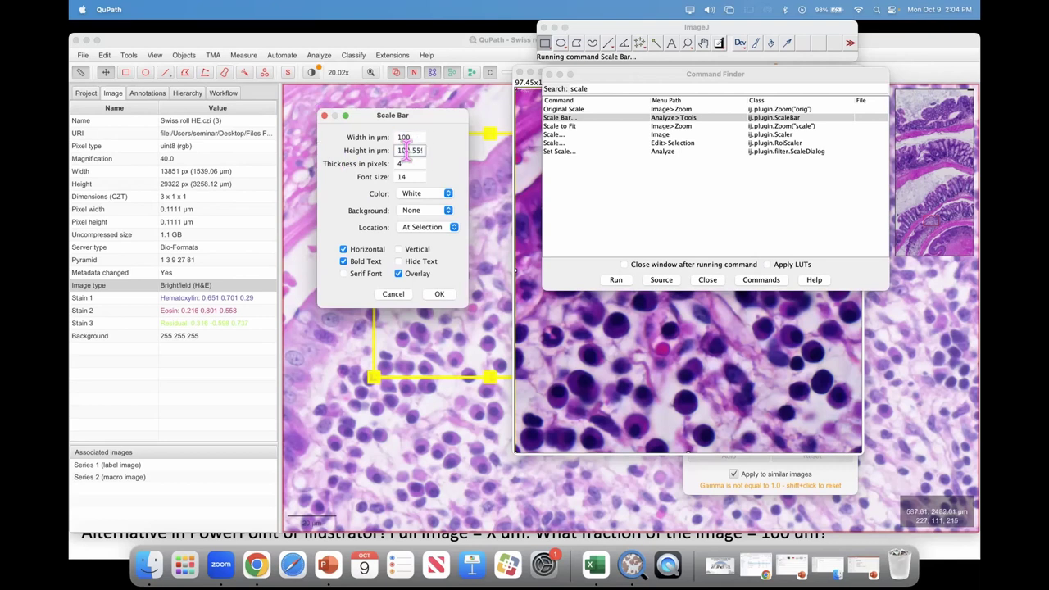
pyautogui.moveTo(400, 151); pyautogui.dragTo(433, 152)
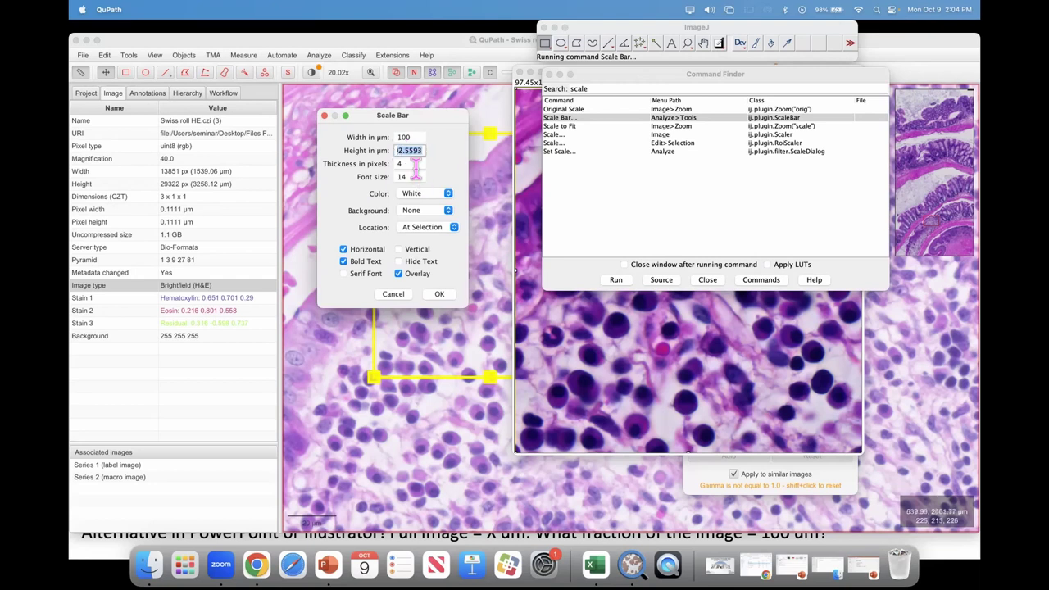
pyautogui.write('4')
pyautogui.press('Tab')
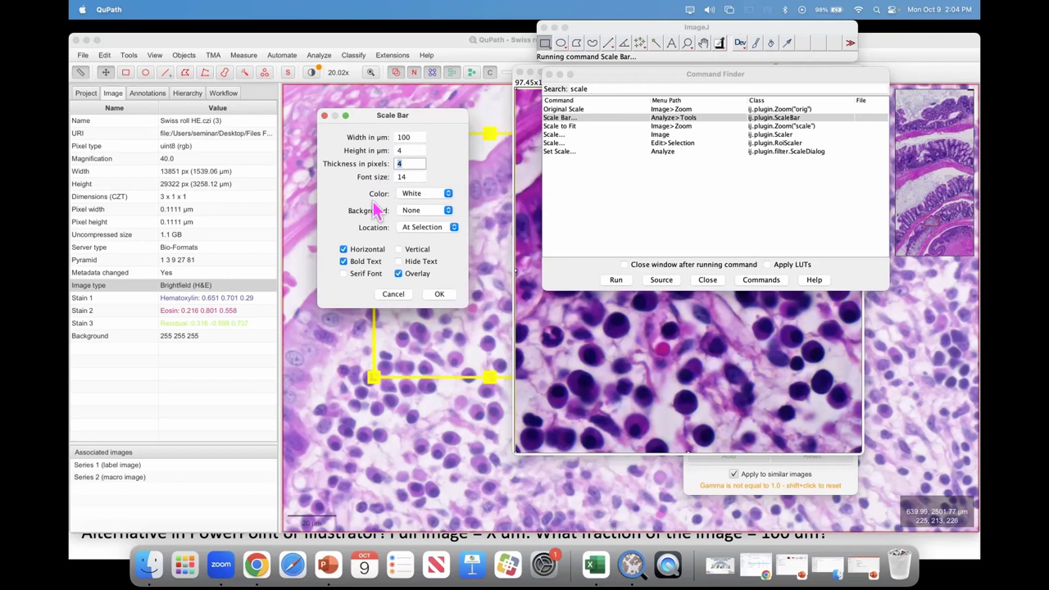
pyautogui.write('20')
pyautogui.click(432, 228)
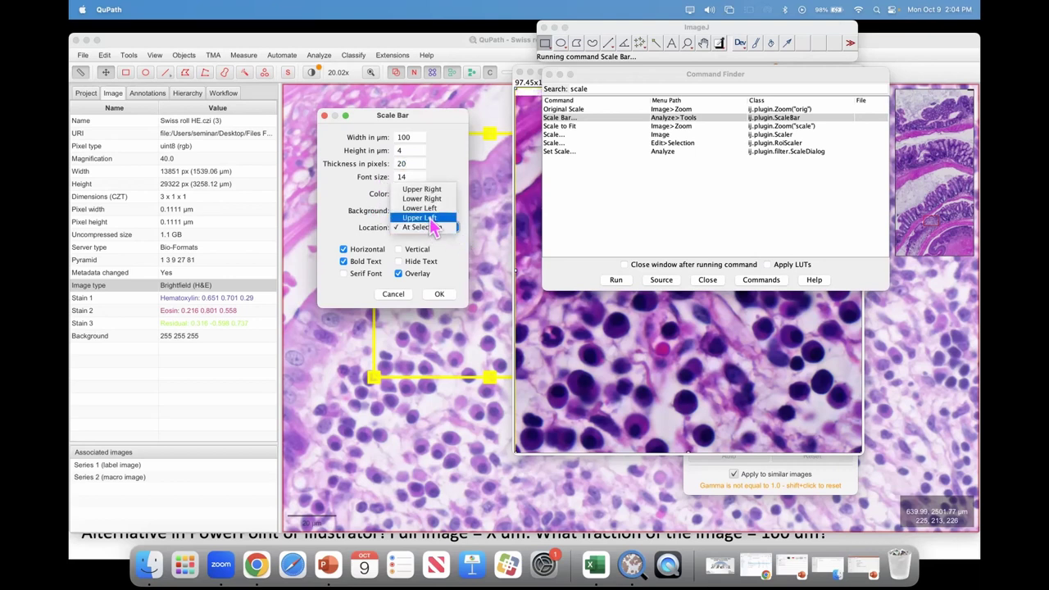
pyautogui.click(431, 208)
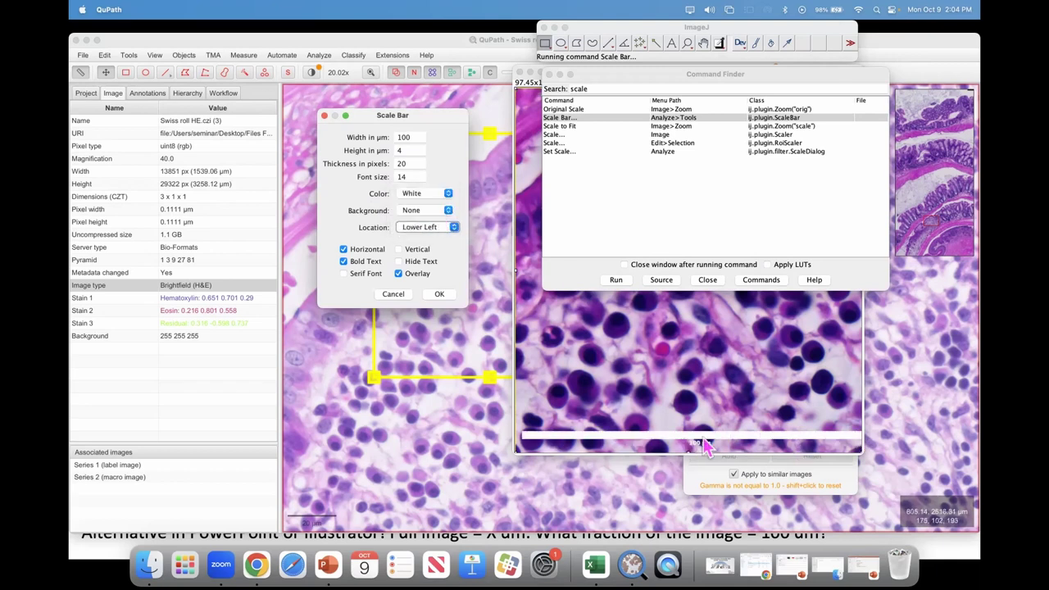
# - Change the scale bar's width to 10 µm and its font size to 35
pyautogui.moveTo(654, 79); pyautogui.dragTo(861, 77)
pyautogui.click(417, 137)
pyautogui.press('BackSpace')
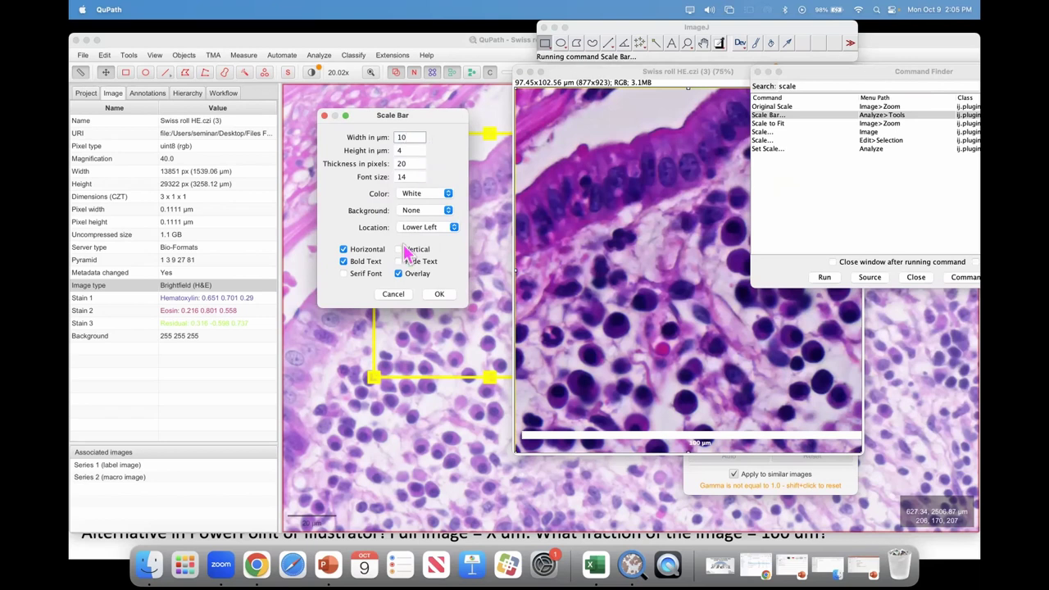
pyautogui.click(412, 174)
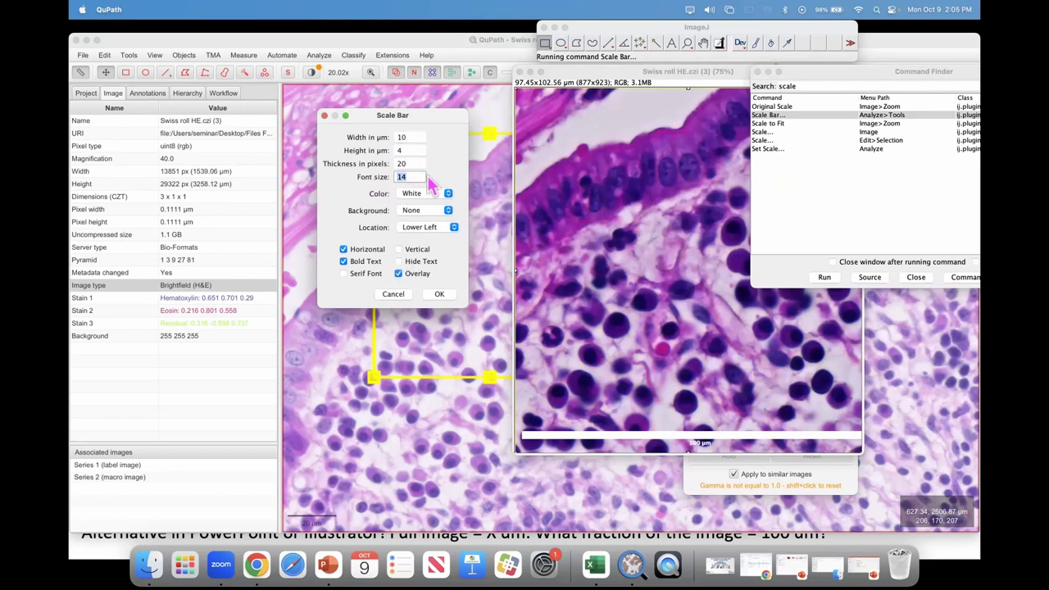
pyautogui.write('35')
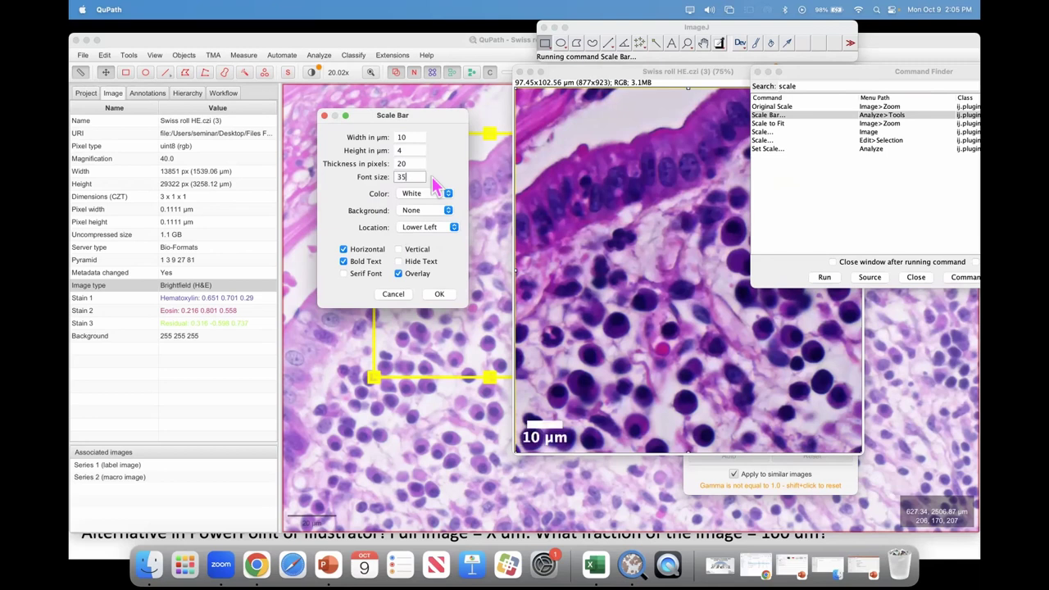
# - Turn off the Overlay option and apply the scale bar directly to the cropped image
pyautogui.moveTo(796, 78); pyautogui.dragTo(916, 82)
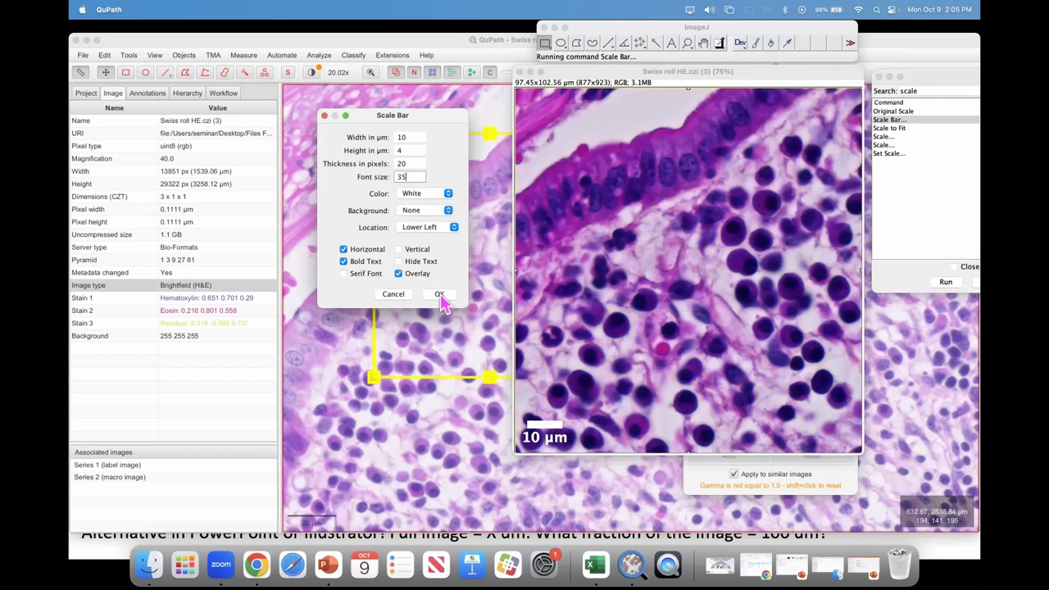
pyautogui.click(399, 275)
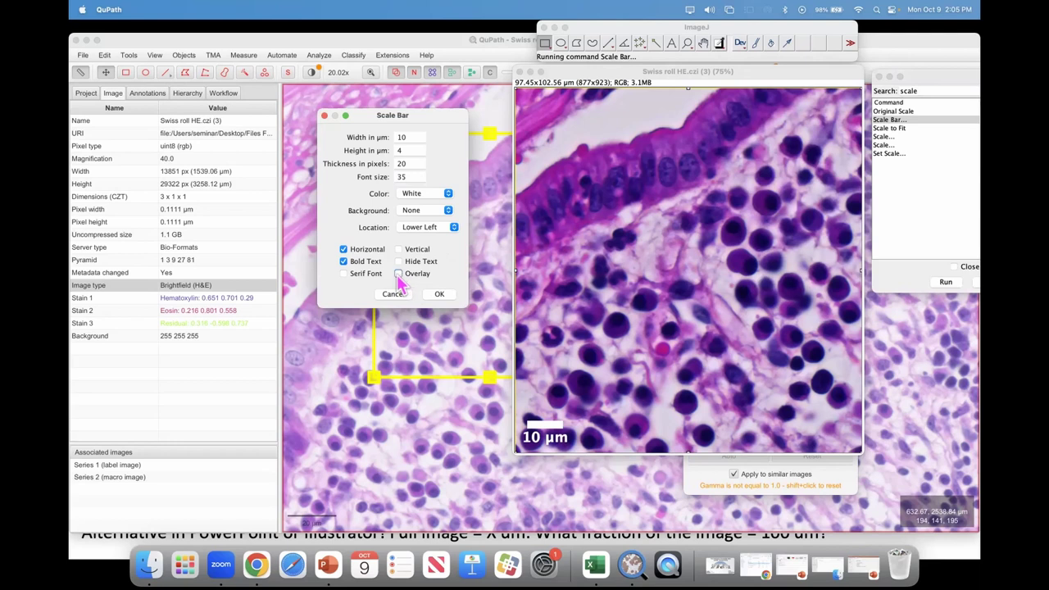
pyautogui.click(441, 296)
pyautogui.click(641, 93)
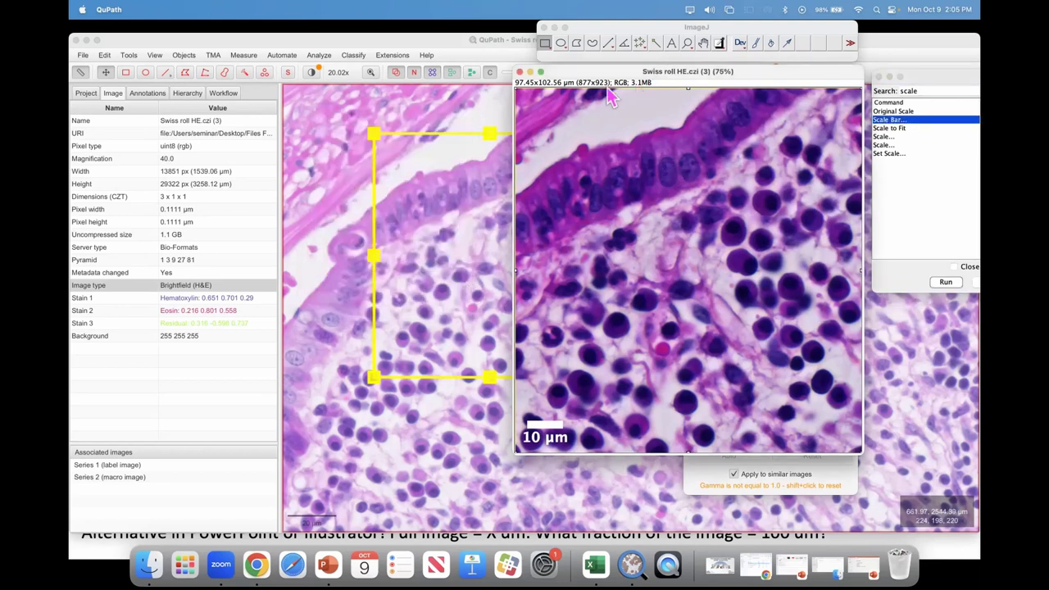
# - Reposition the cropped image and ImageJ windows, and view the file formats available for saving the image
pyautogui.moveTo(552, 88); pyautogui.dragTo(365, 85)
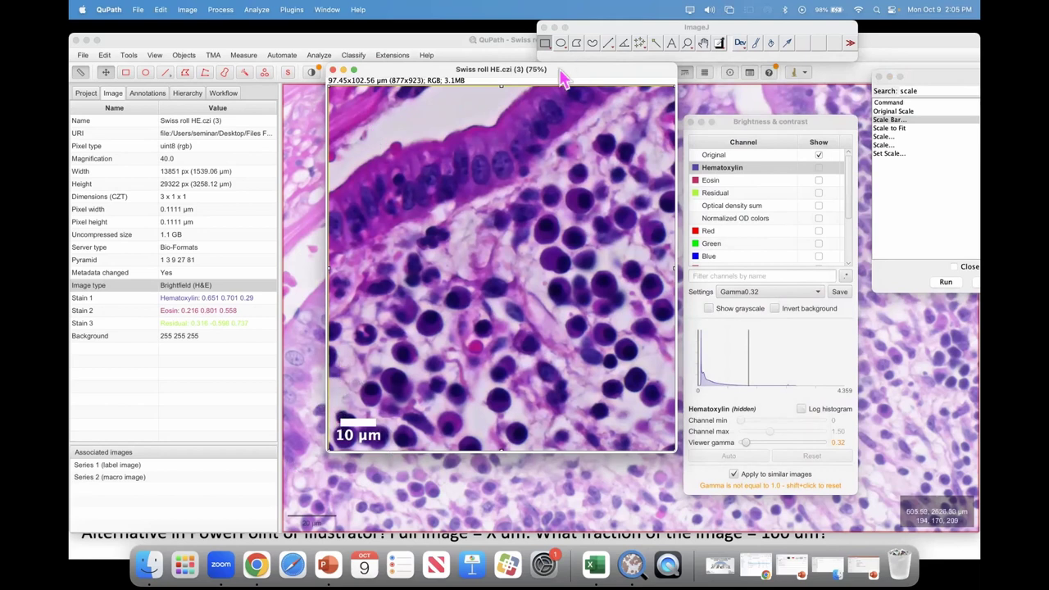
pyautogui.moveTo(561, 70); pyautogui.dragTo(540, 93)
pyautogui.moveTo(655, 27); pyautogui.dragTo(658, 50)
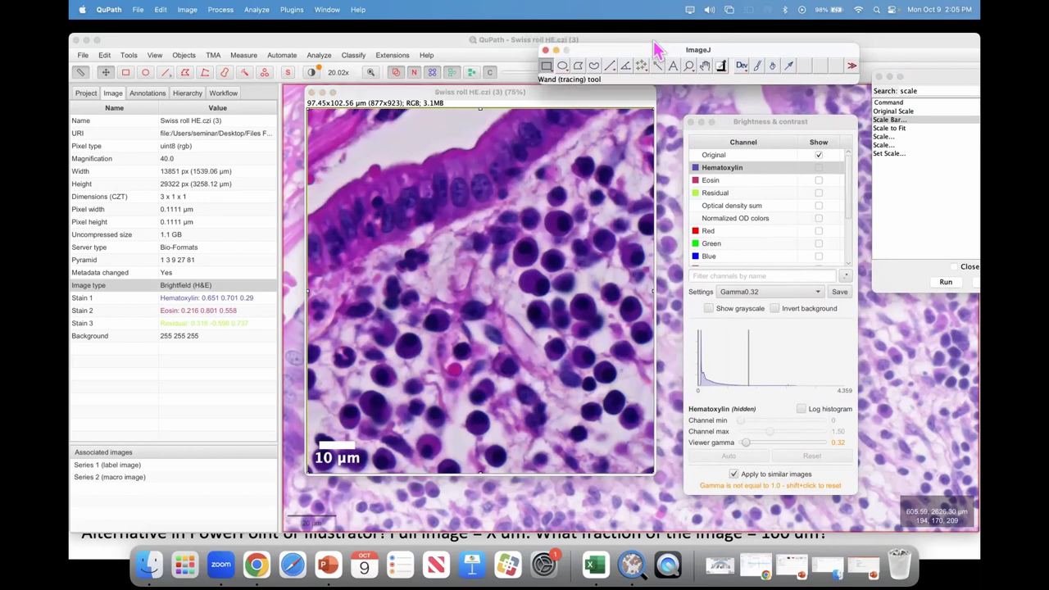
pyautogui.click(138, 9)
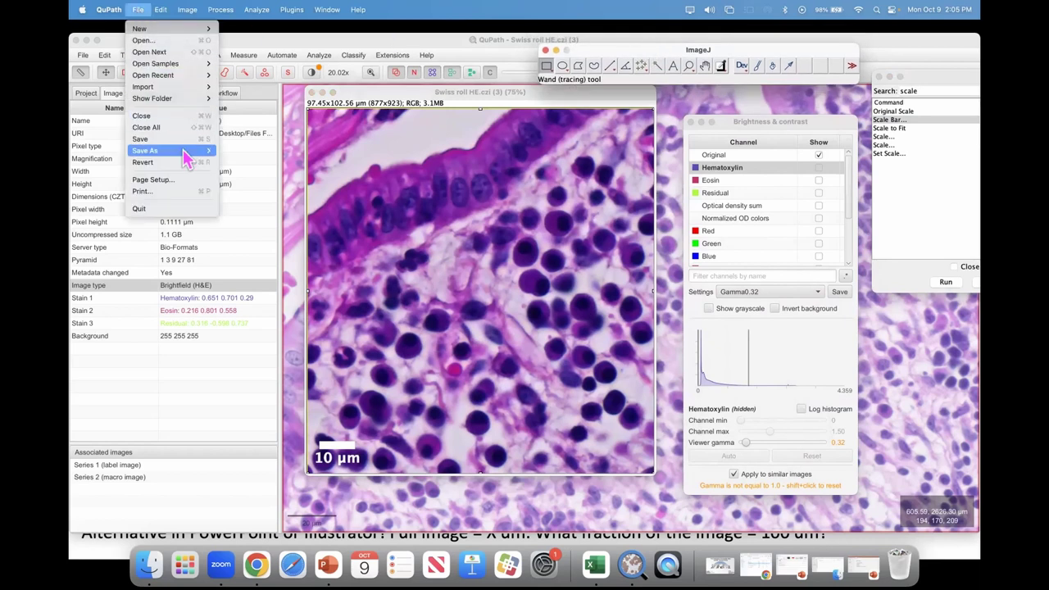
pyautogui.moveTo(211, 154)
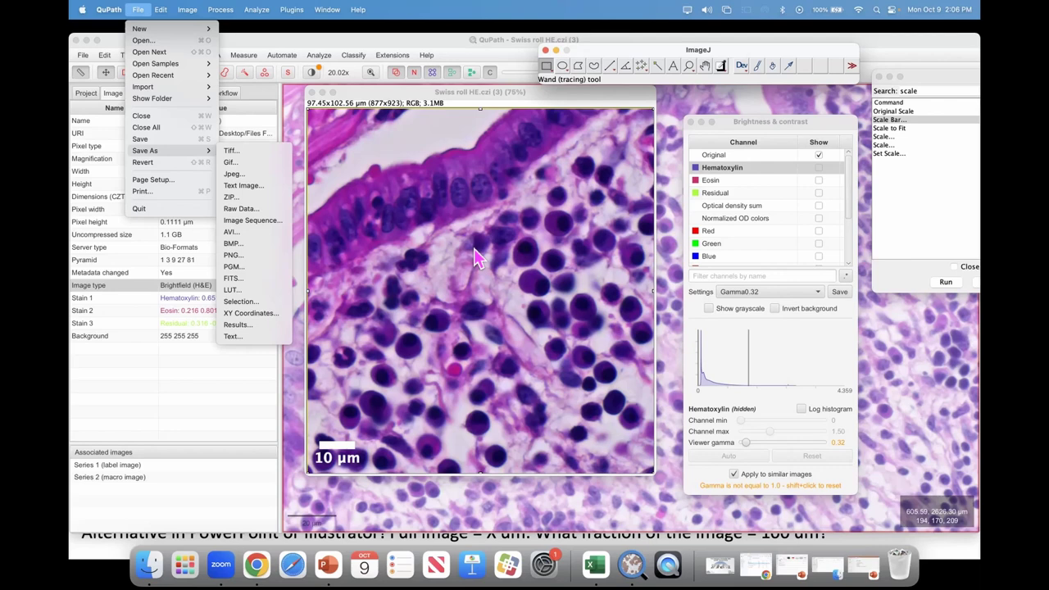
pyautogui.press('super+Tab')
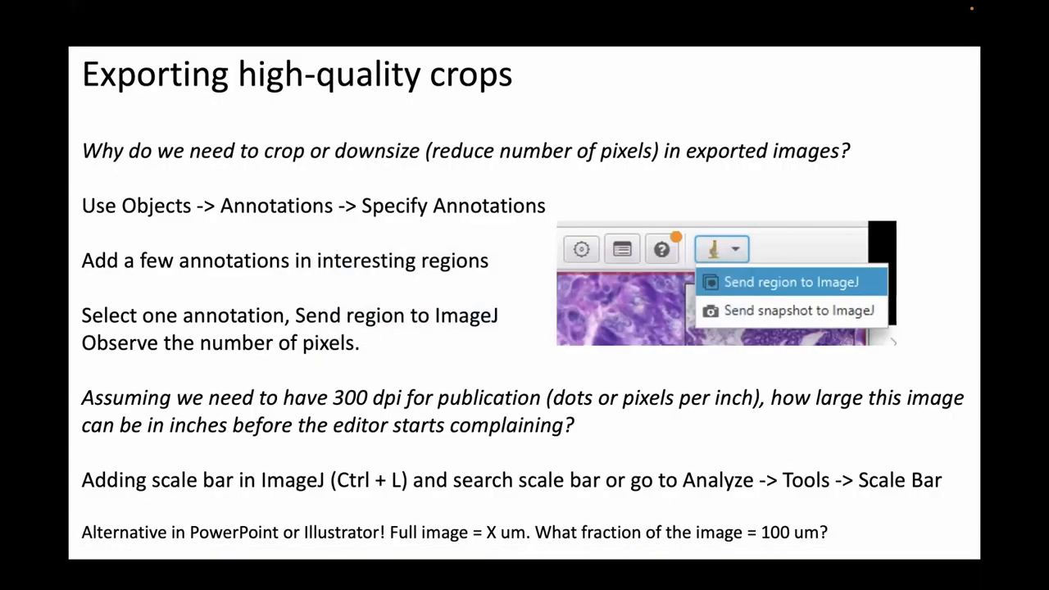
pyautogui.press('Right')
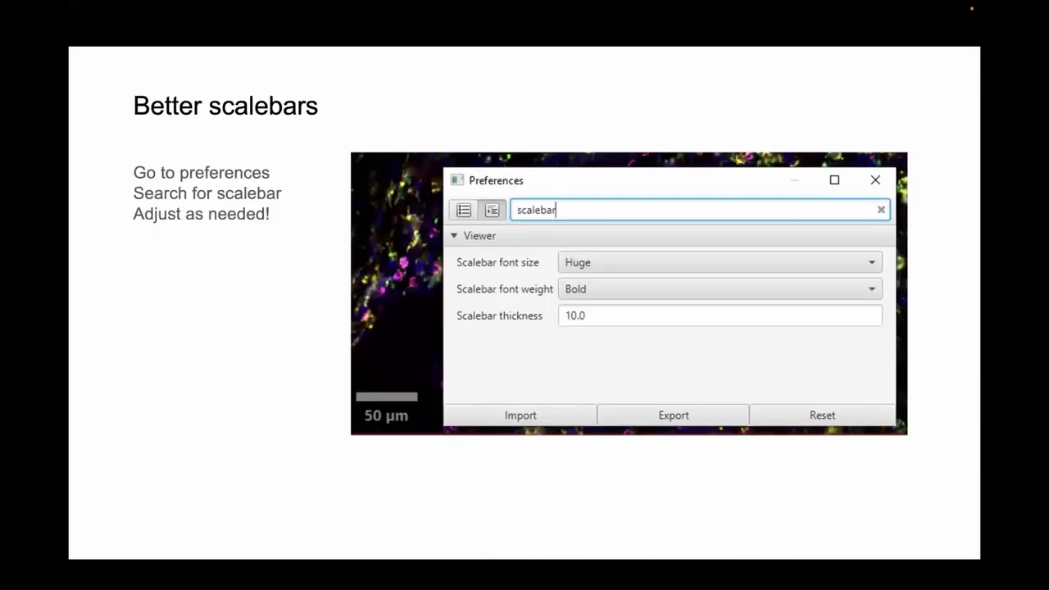
pyautogui.press('Left')
pyautogui.press('Left')
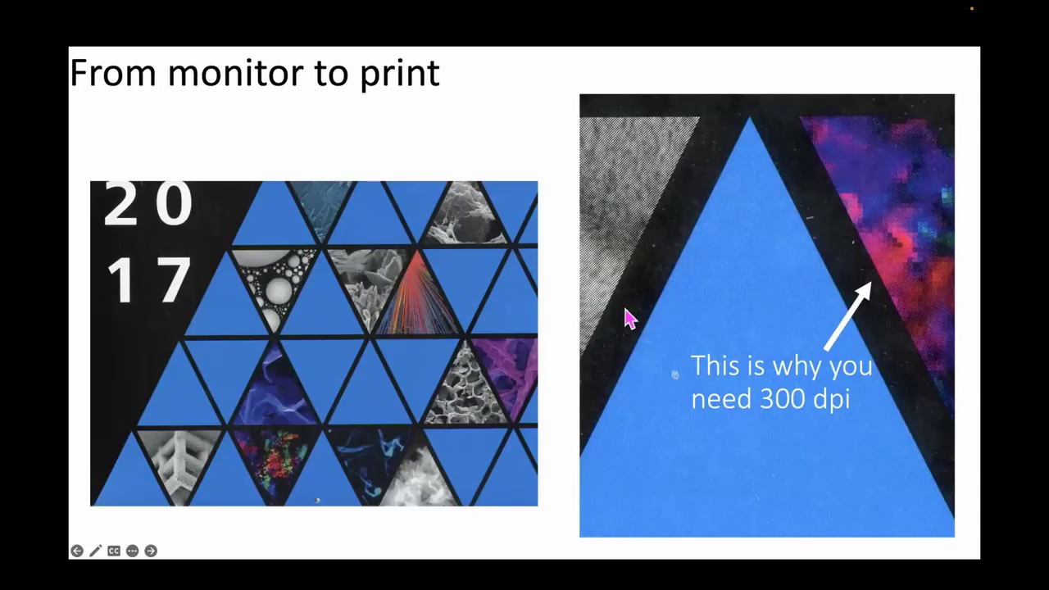
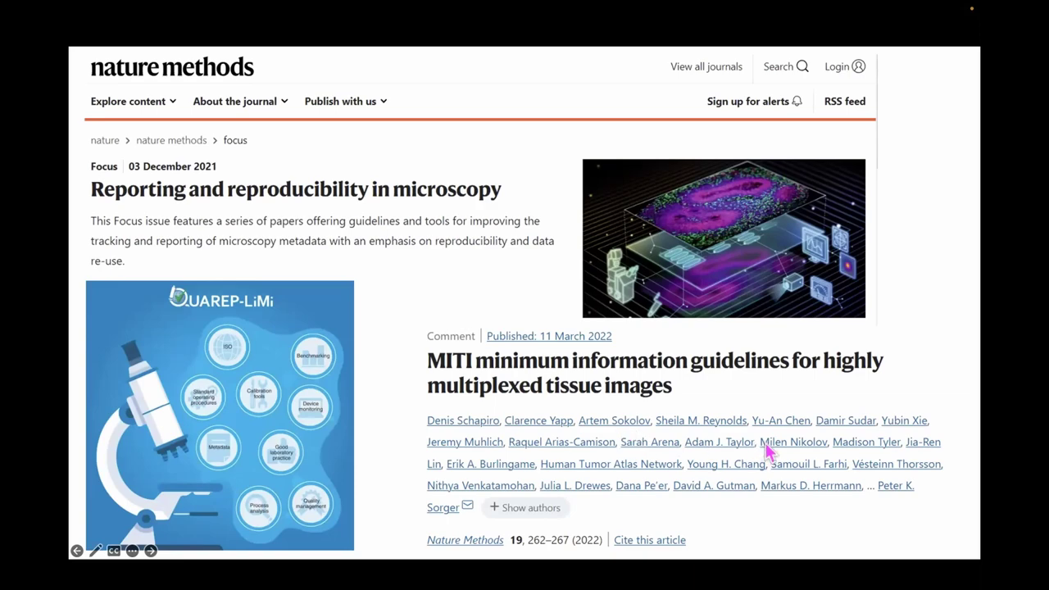
pyautogui.press('Right')
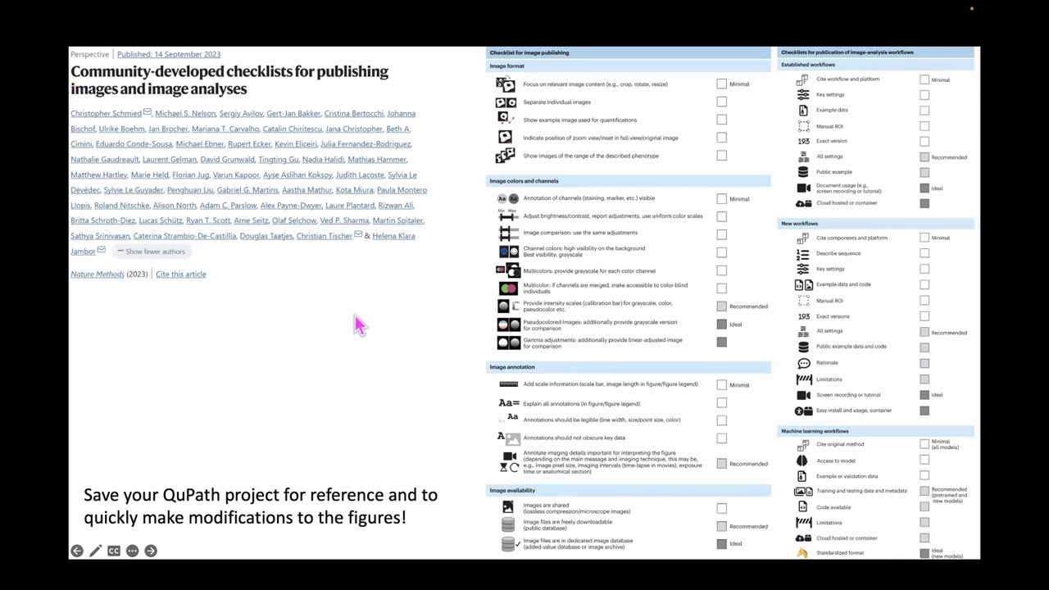
pyautogui.click(457, 308)
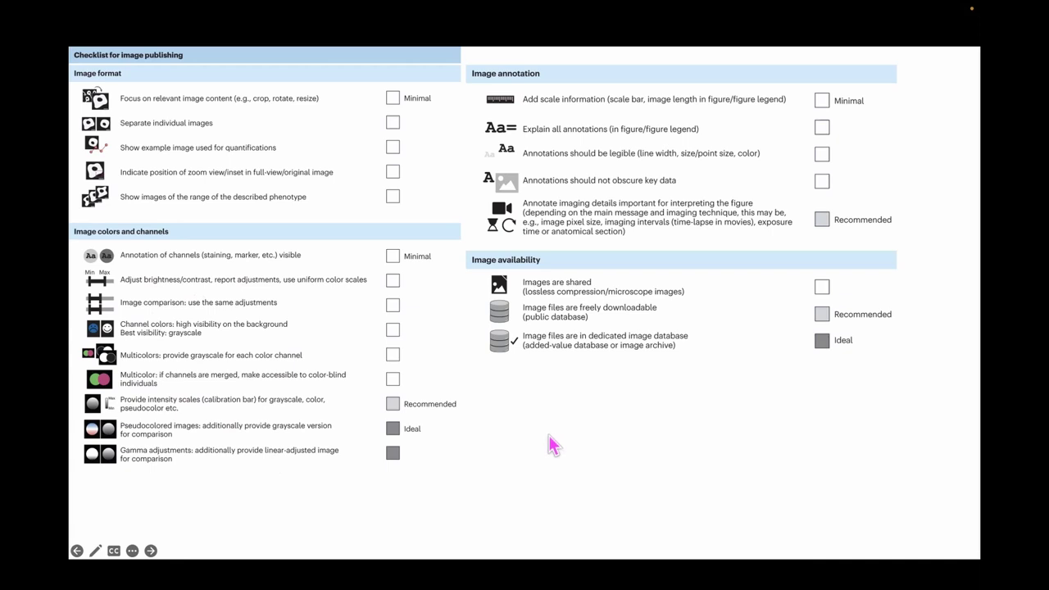
pyautogui.press('Right')
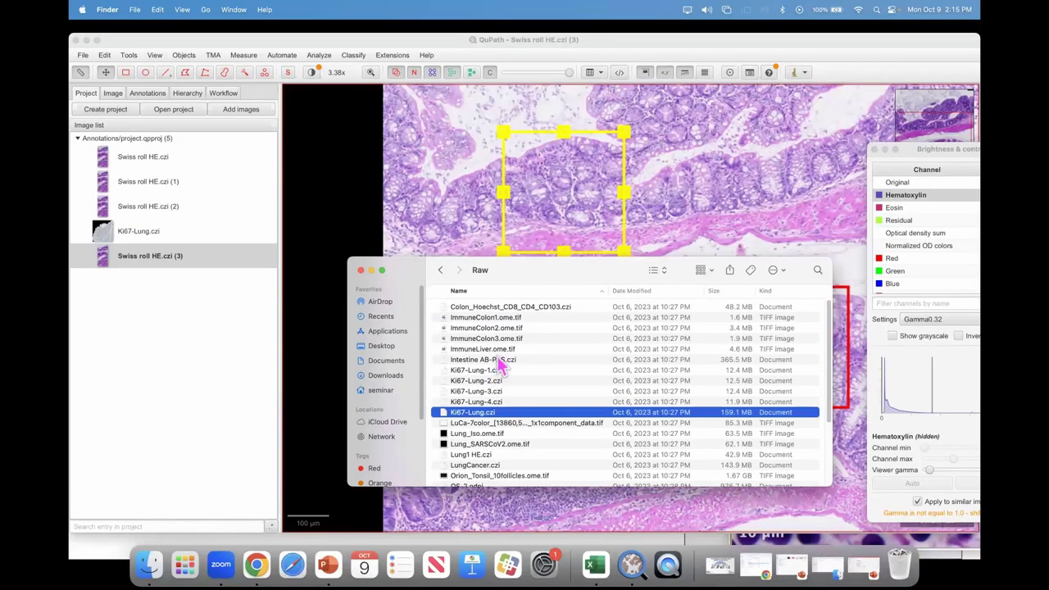
# - Import WGA Kidney1.czi, WGA Kidney2.czi and WGA Kidney3.czi from the Raw folder into the project with the image type set to Fluorescence
pyautogui.click(500, 339)
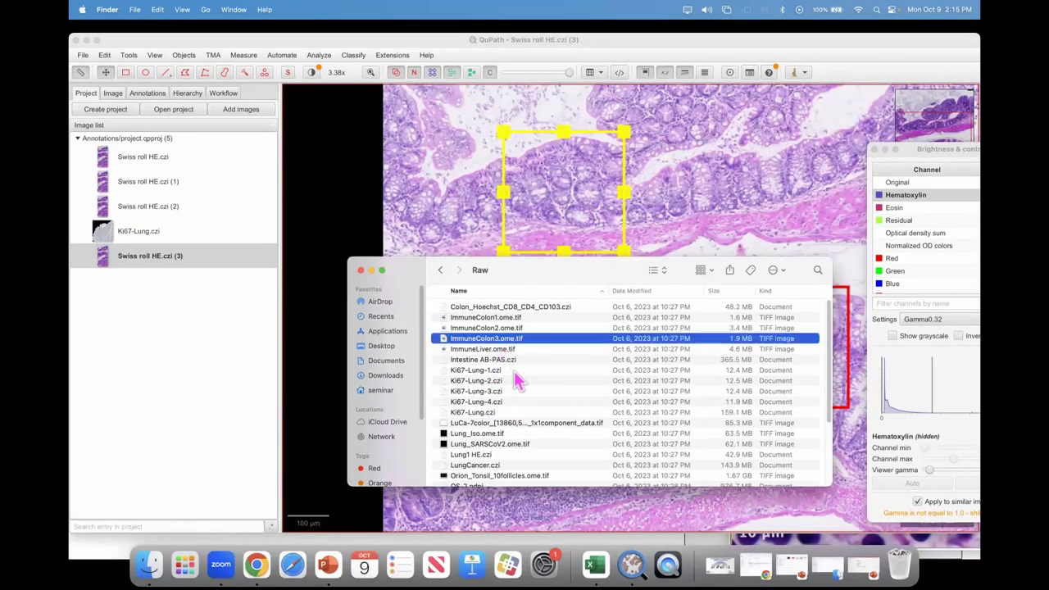
pyautogui.scroll(-5, 518, 386)
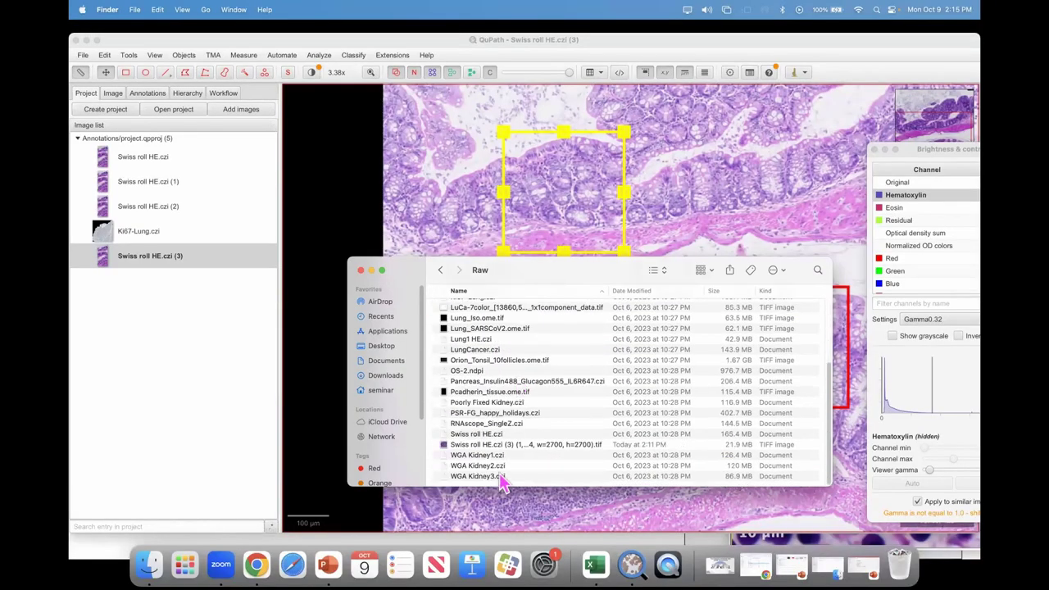
pyautogui.moveTo(496, 457); pyautogui.dragTo(393, 152)
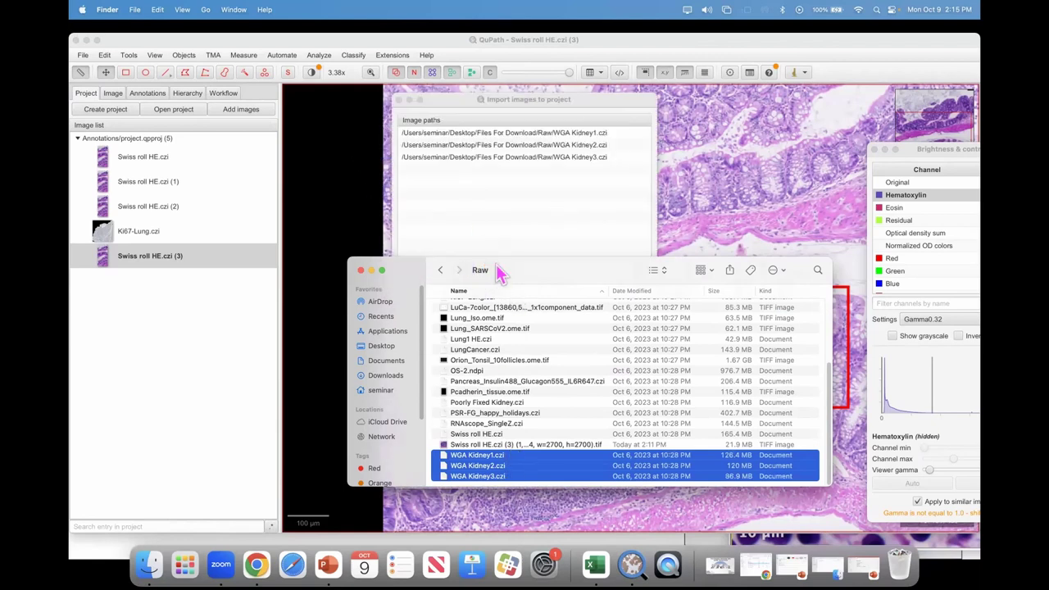
pyautogui.moveTo(500, 275); pyautogui.dragTo(808, 460)
pyautogui.click(491, 364)
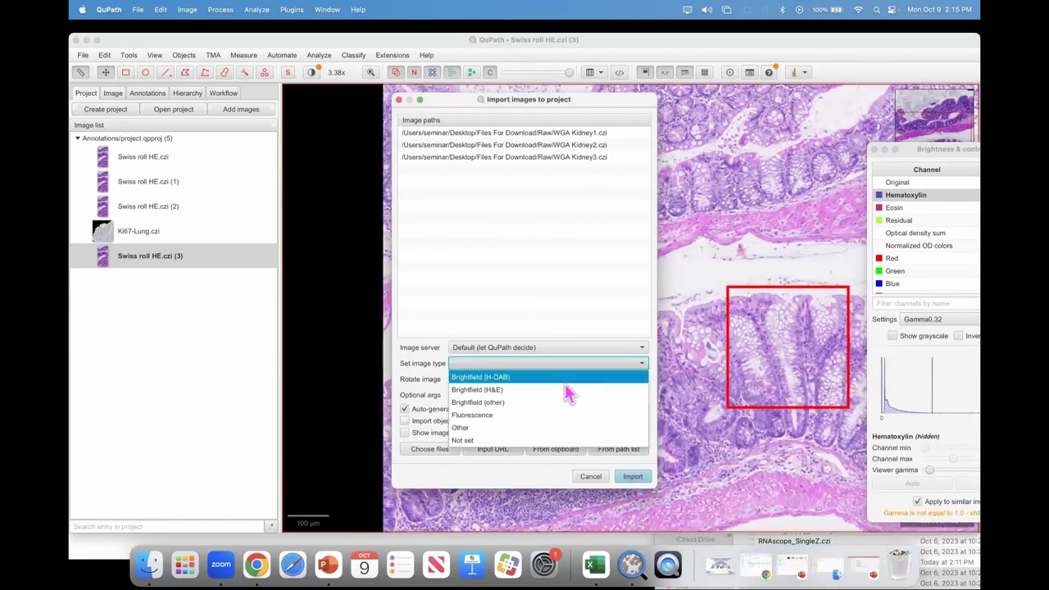
pyautogui.click(518, 416)
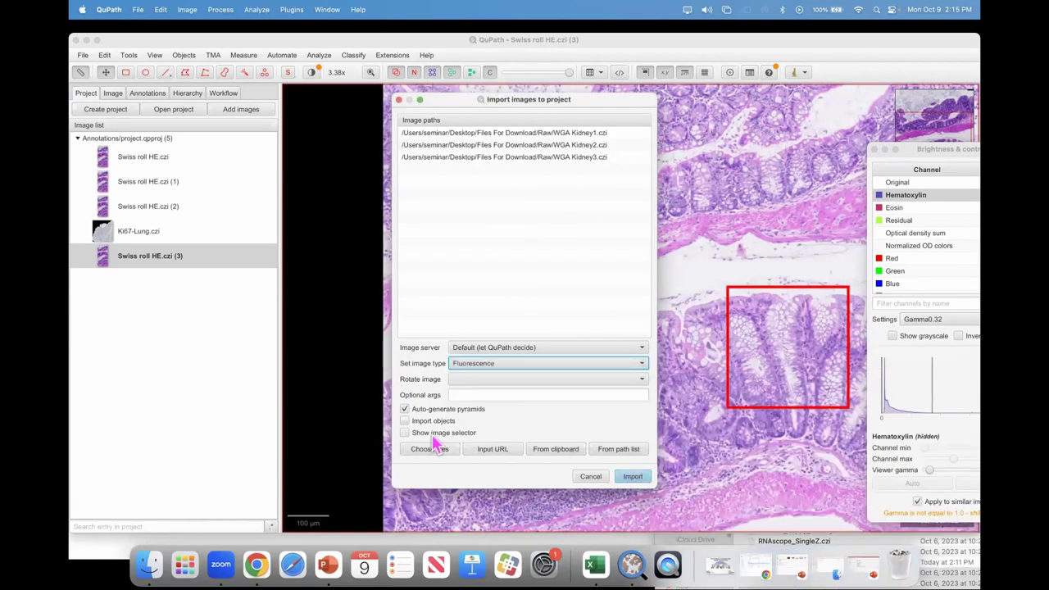
pyautogui.click(630, 479)
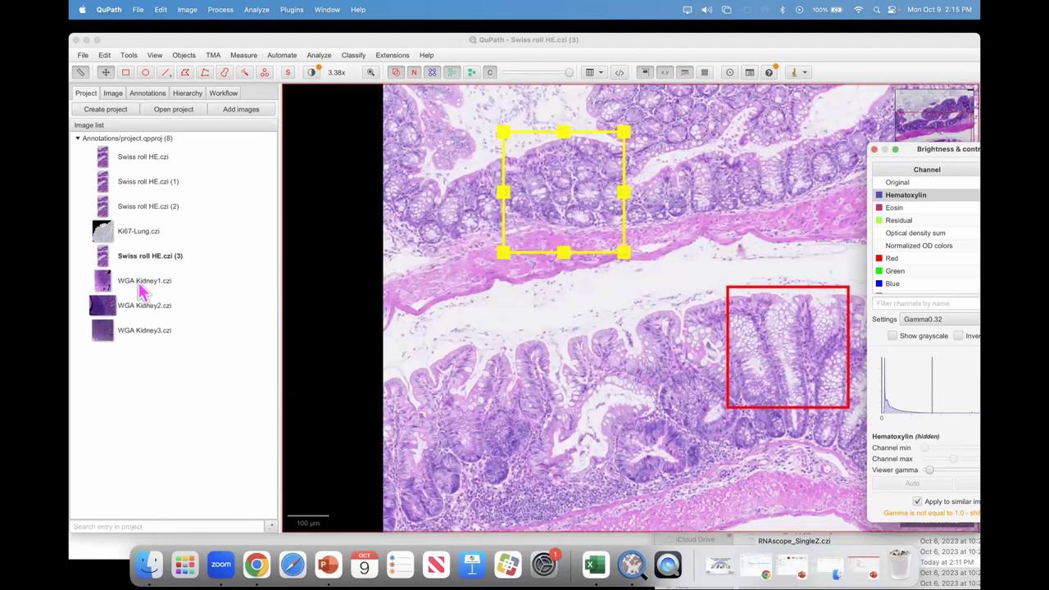
# - Open WGA Kidney1.czi, saving the changes to the previous image, and reset the viewer gamma to 1
pyautogui.doubleClick(148, 281)
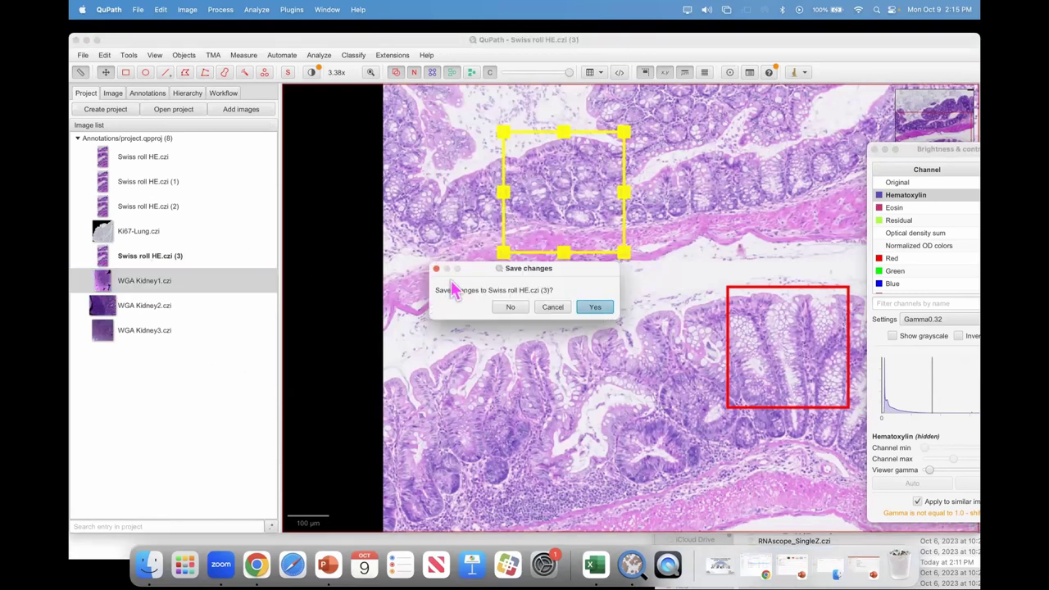
pyautogui.press('Return')
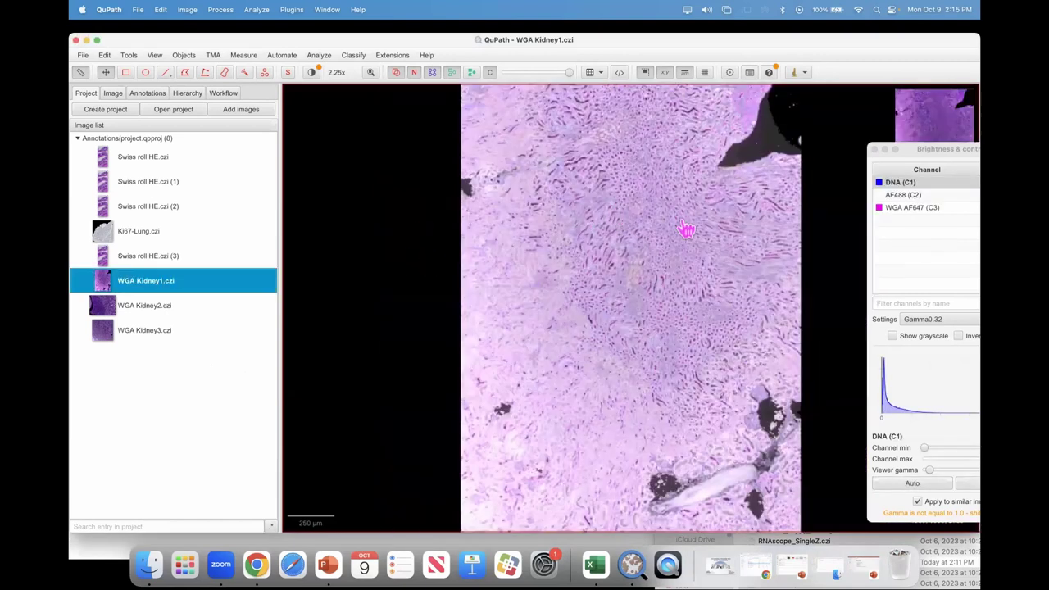
pyautogui.moveTo(935, 150); pyautogui.dragTo(700, 97)
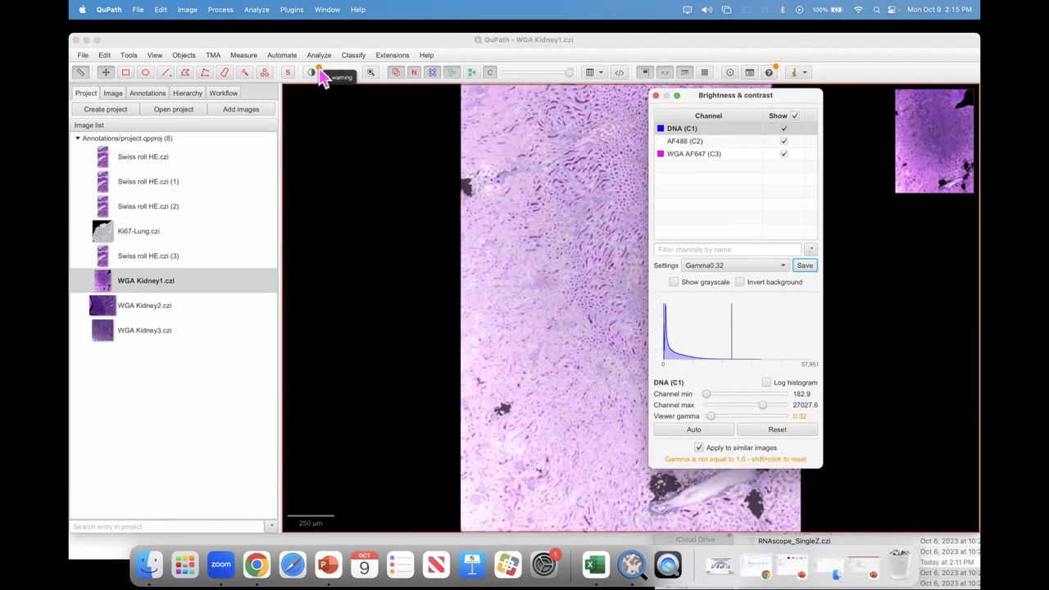
pyautogui.keyDown('shift'); pyautogui.click(805, 421); pyautogui.keyUp('shift')
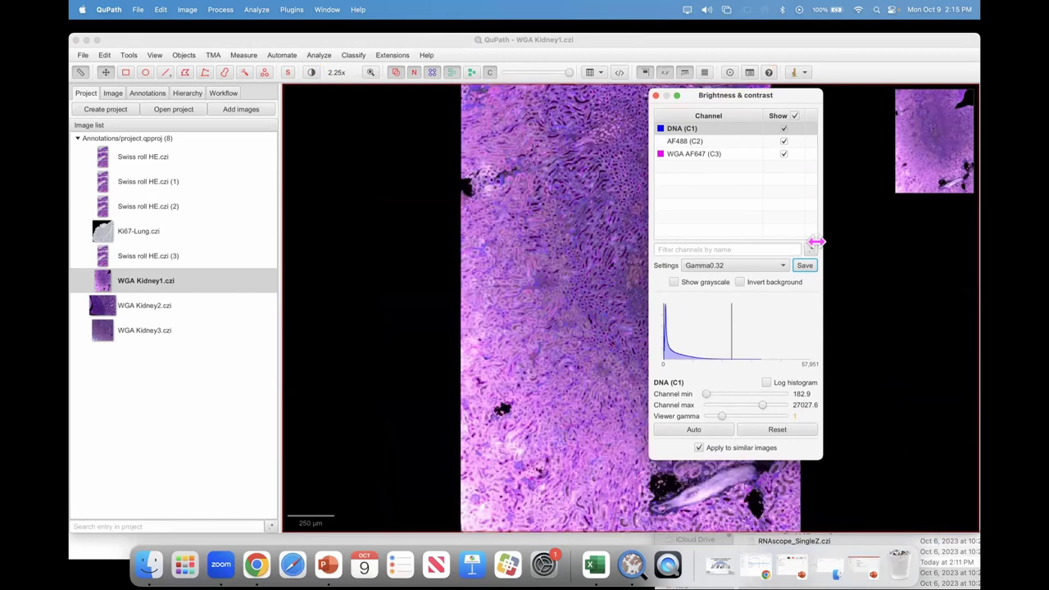
pyautogui.moveTo(742, 107); pyautogui.dragTo(836, 121)
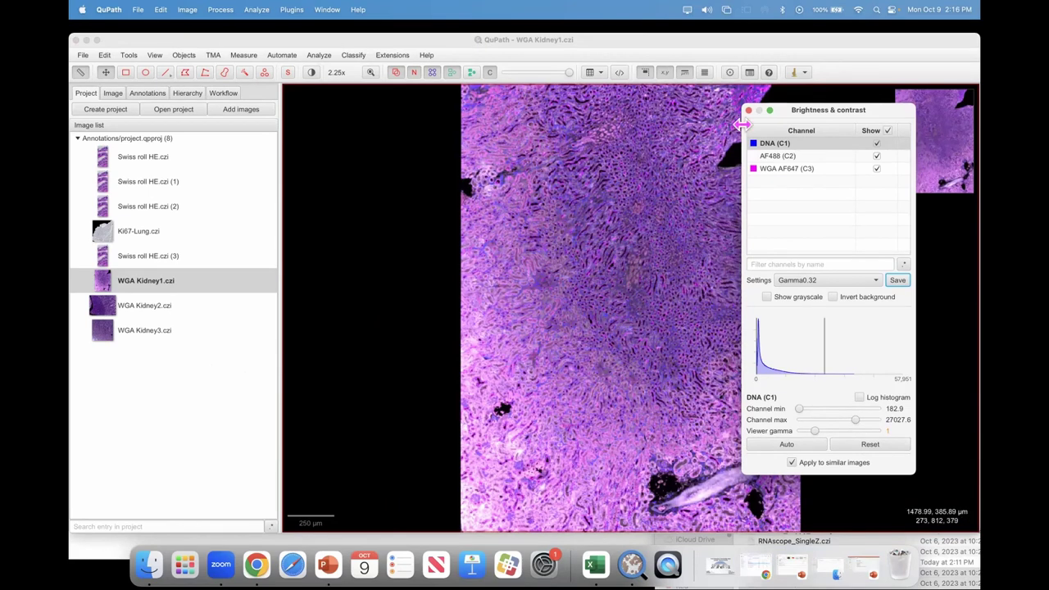
# - Repeatedly hide and show the DNA (C1) channel on a magnified tissue region to examine its signal
pyautogui.scroll(3, 584, 270)
pyautogui.scroll(10, 578, 282)
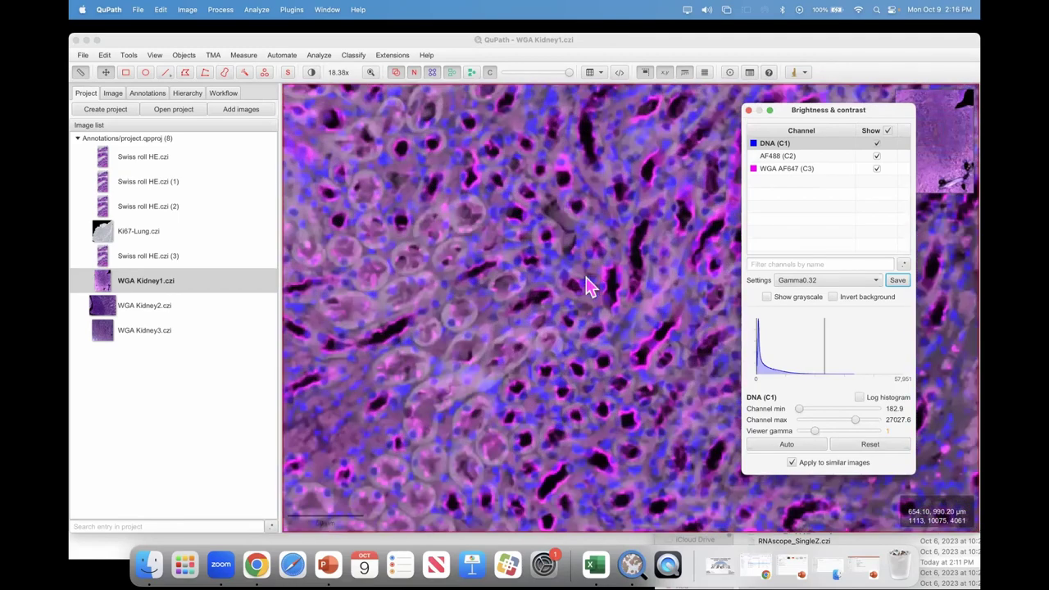
pyautogui.moveTo(558, 297); pyautogui.dragTo(499, 290)
pyautogui.moveTo(808, 111); pyautogui.dragTo(792, 127)
pyautogui.click(861, 171)
pyautogui.click(861, 160)
pyautogui.click(861, 159)
pyautogui.click(861, 159)
pyautogui.click(861, 160)
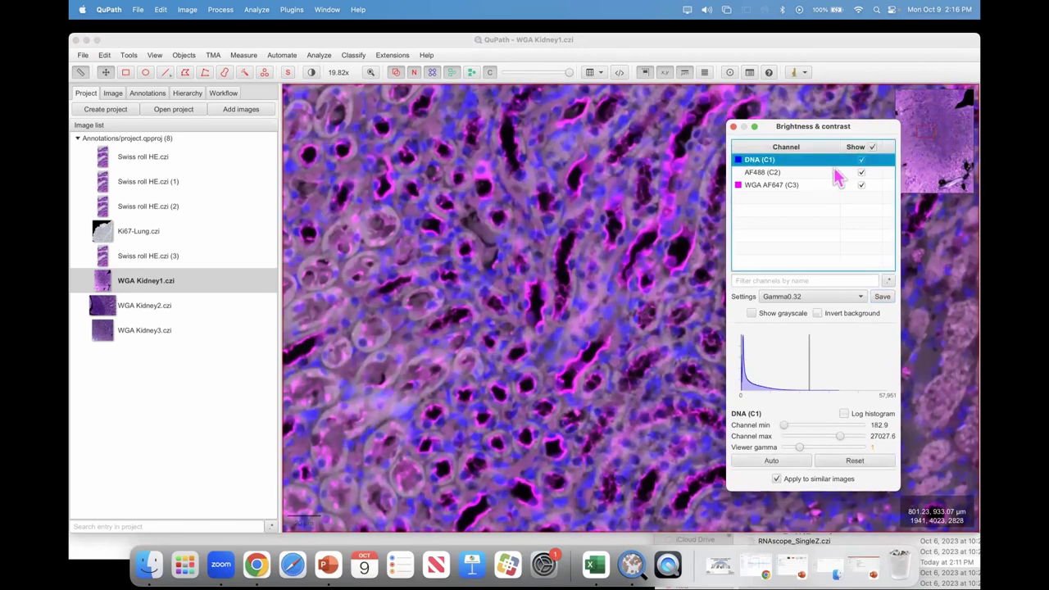
pyautogui.press('space')
pyautogui.press('space')
pyautogui.press('space')
pyautogui.press('space')
pyautogui.press('space')
pyautogui.press('space')
pyautogui.press('space')
pyautogui.press('space')
pyautogui.press('space')
pyautogui.press('space')
pyautogui.press('space')
pyautogui.press('space')
# - Switch the AF488 (C2) channel off and on several times to examine its contribution to the image
pyautogui.press('Down')
pyautogui.press('space')
pyautogui.press('space')
pyautogui.press('space')
pyautogui.press('space')
pyautogui.press('space')
pyautogui.press('space')
pyautogui.press('space')
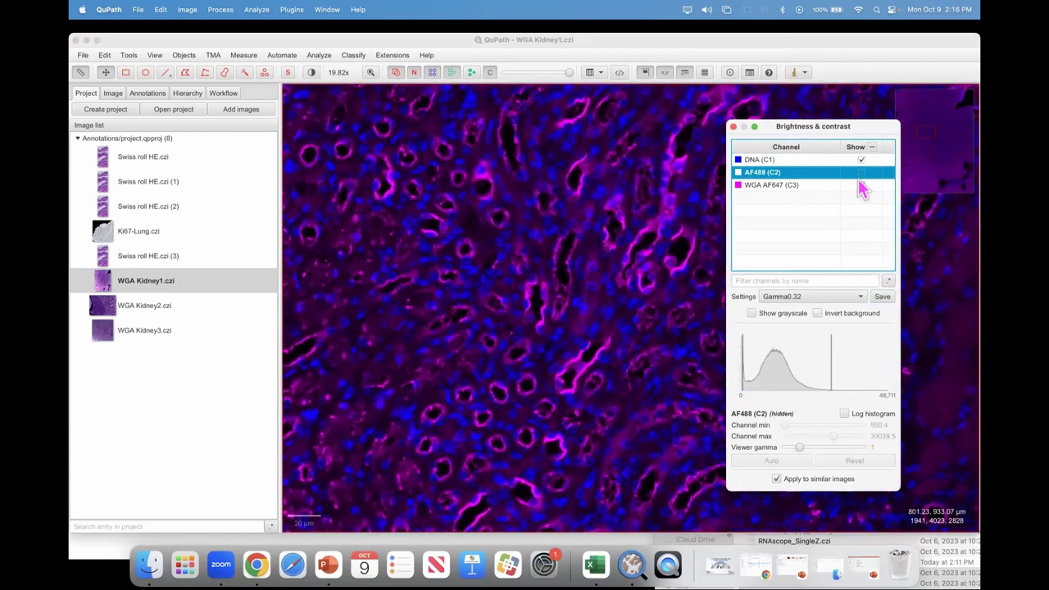
pyautogui.press('space')
pyautogui.press('space')
pyautogui.press('space')
pyautogui.click(861, 174)
pyautogui.click(861, 174)
pyautogui.click(862, 173)
pyautogui.click(862, 173)
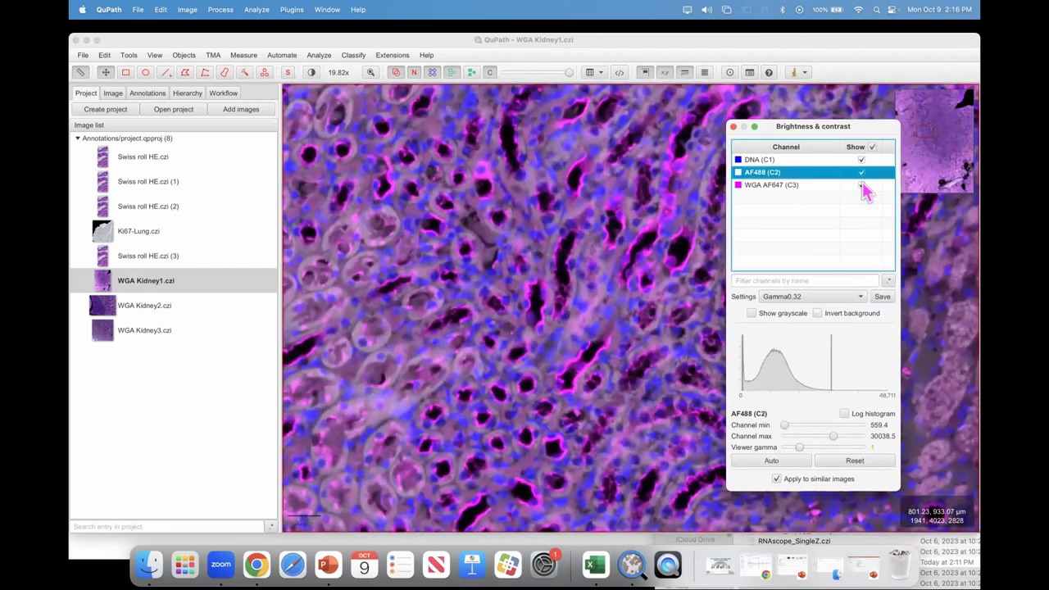
# - Toggle the visibility of the WGA AF647 (C3) channel to examine its staining against the other channels
pyautogui.click(862, 185)
pyautogui.click(861, 185)
pyautogui.click(862, 185)
pyautogui.click(862, 185)
pyautogui.click(861, 185)
# - Hide the DNA and AF488 channels so that only WGA AF647 is displayed on a closer tissue region
pyautogui.click(861, 173)
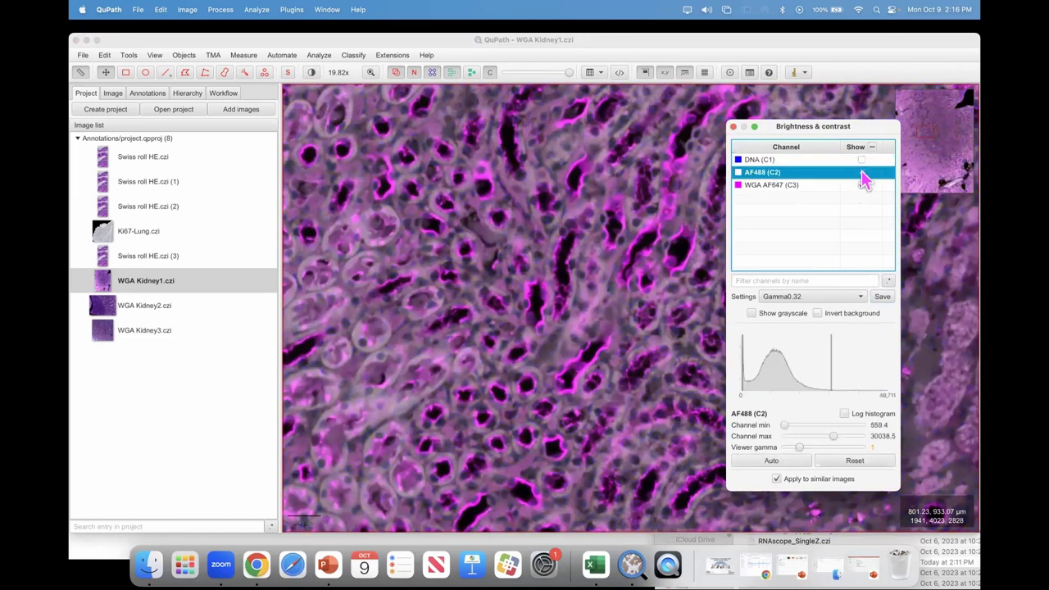
pyautogui.click(862, 159)
pyautogui.moveTo(395, 358); pyautogui.dragTo(540, 201)
pyautogui.scroll(5, 447, 258)
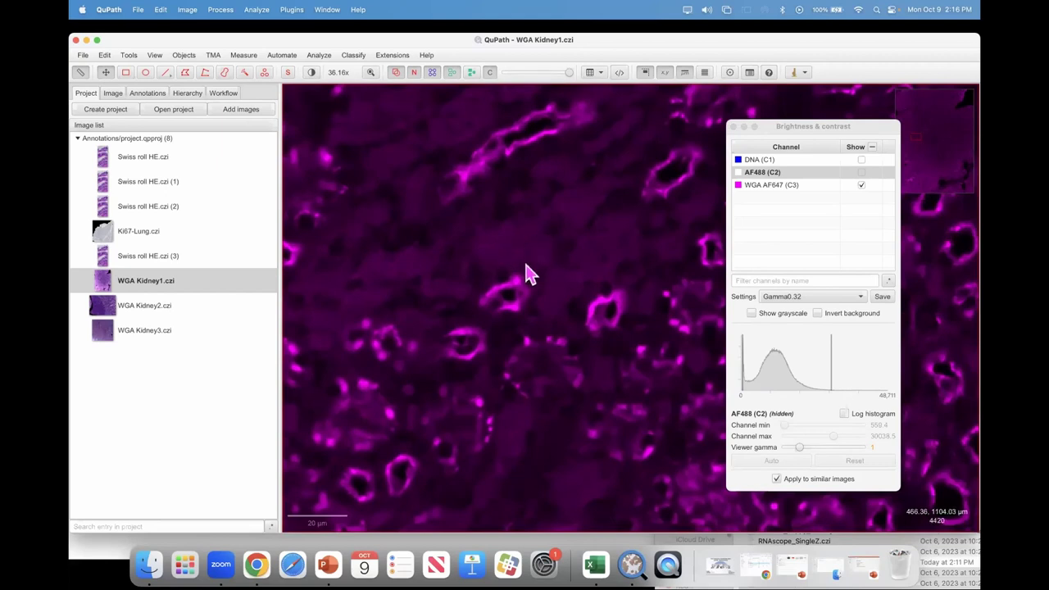
# - Show the AF488 channel again and compare the view with and without the WGA AF647 channel
pyautogui.click(861, 173)
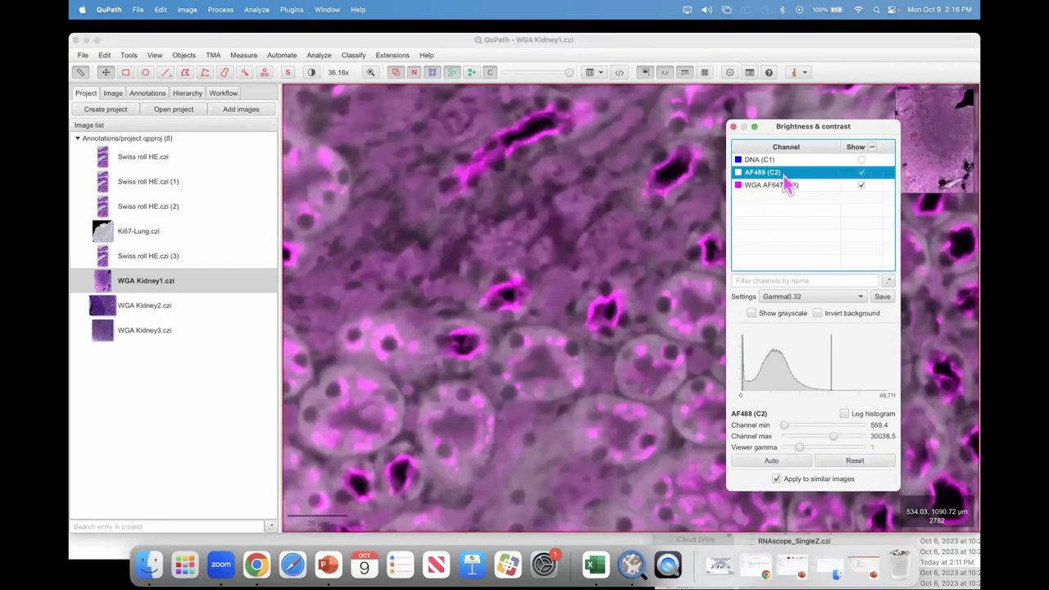
pyautogui.click(861, 185)
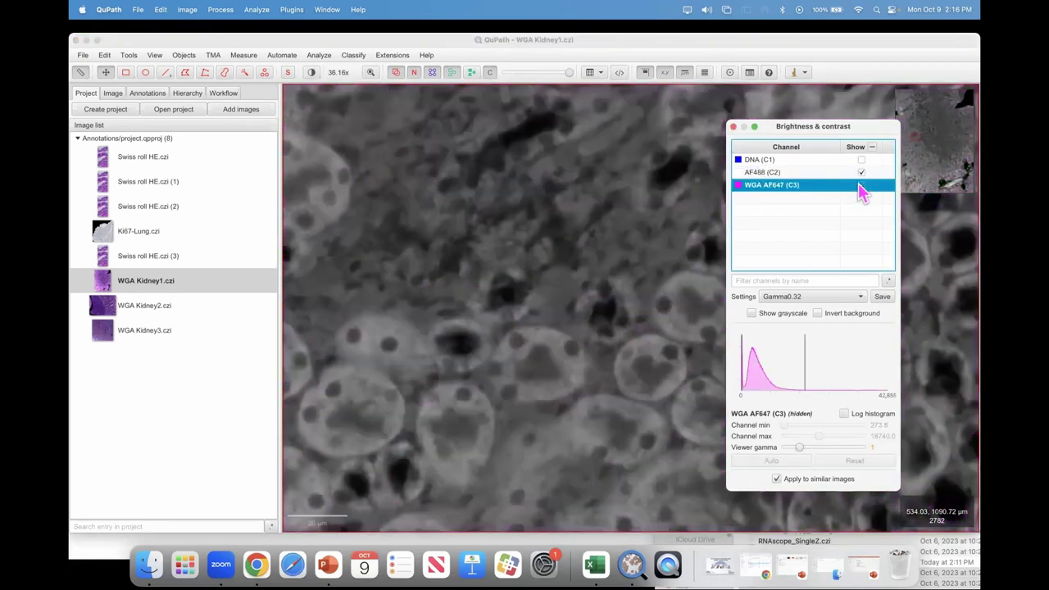
pyautogui.click(861, 185)
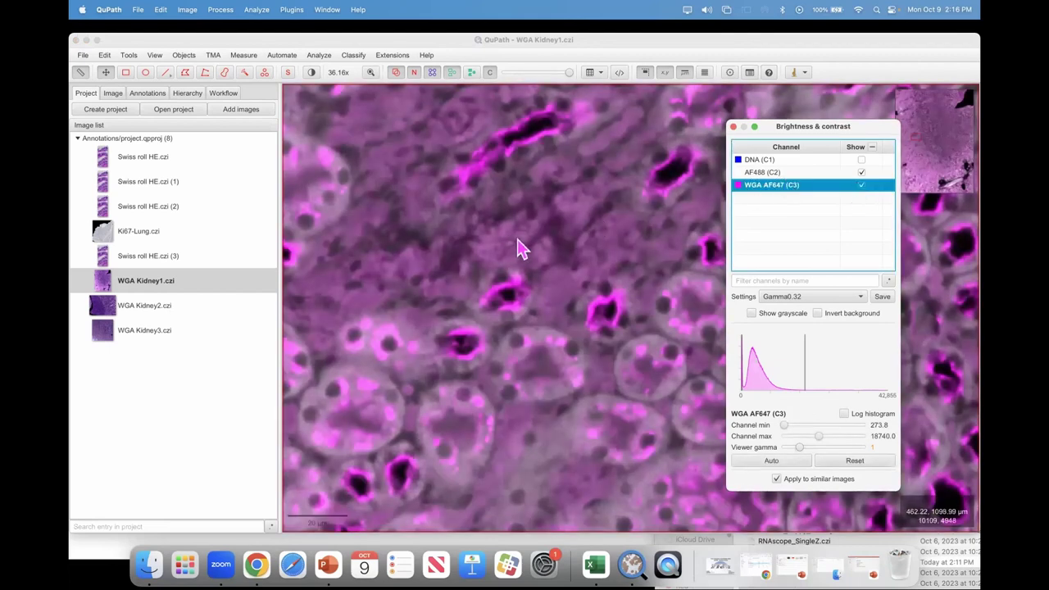
# - Colour the AF488 channel green and set the channel maximum to 33846.5 for AF488 and 15948.1 for WGA AF647
pyautogui.click(739, 185)
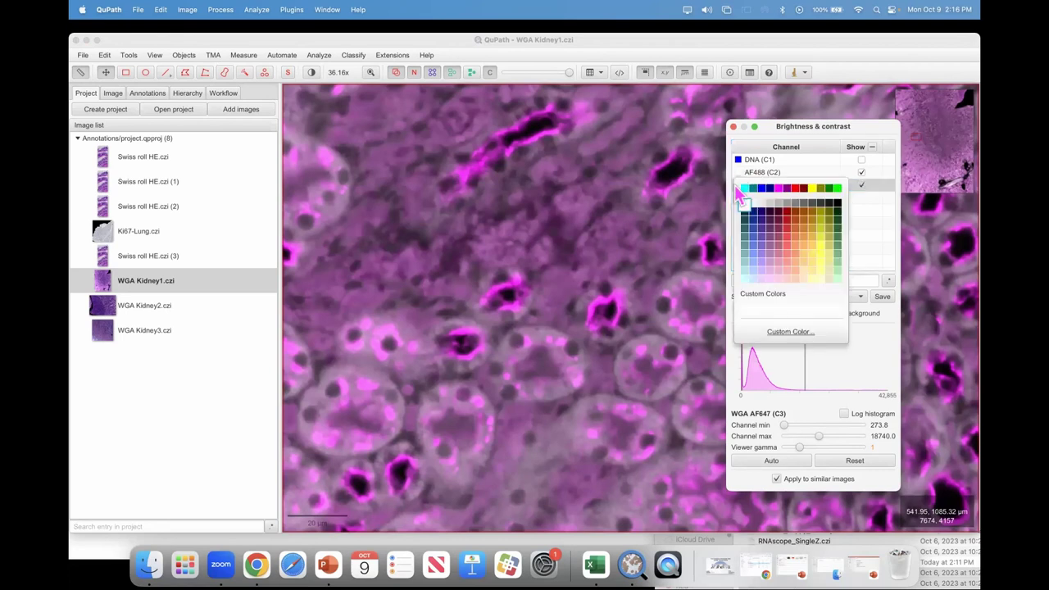
pyautogui.click(837, 190)
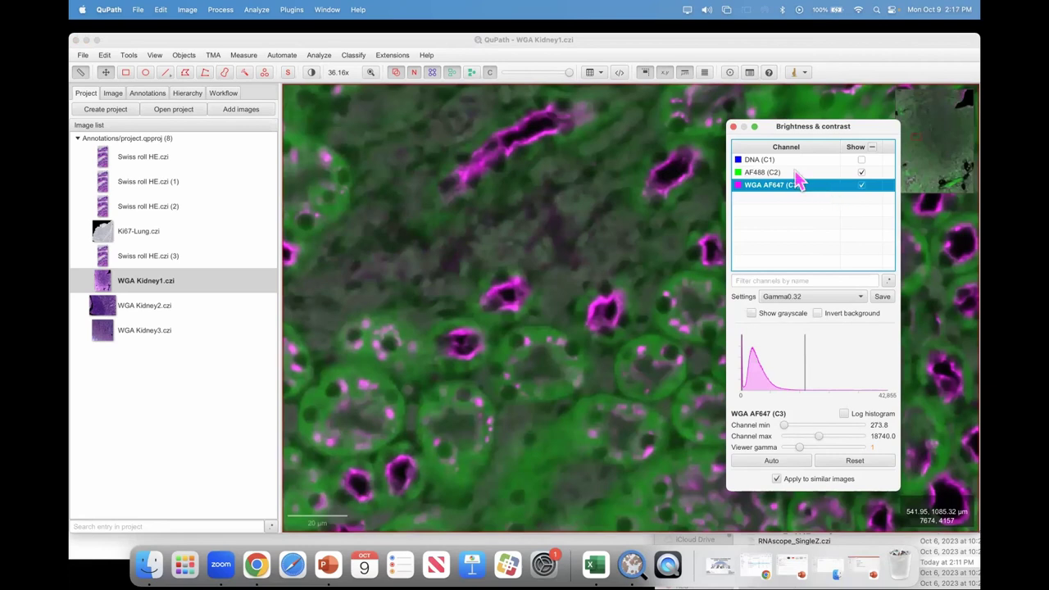
pyautogui.click(802, 174)
pyautogui.moveTo(835, 439)
pyautogui.mouseDown()
pyautogui.moveTo(861, 447)
pyautogui.moveTo(804, 439)
pyautogui.moveTo(850, 437)
pyautogui.moveTo(840, 437)
pyautogui.mouseUp()
pyautogui.click(792, 186)
pyautogui.click(791, 174)
pyautogui.click(586, 304)
pyautogui.scroll(3, 585, 304)
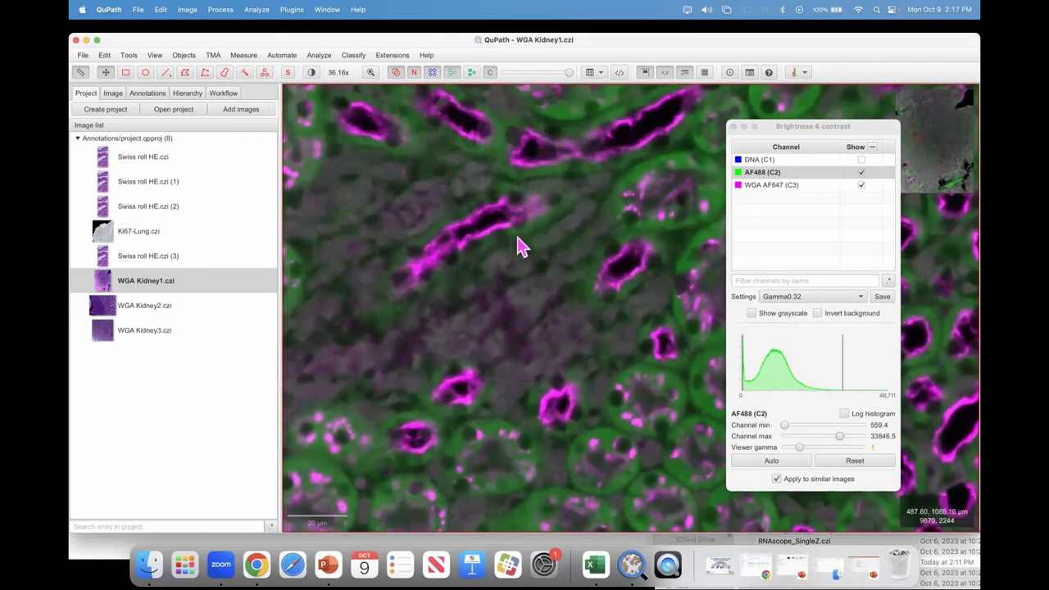
# - Switch to PowerPoint to review the Adjusting visualization slide, and return to the kidney image in QuPath
pyautogui.moveTo(520, 246); pyautogui.dragTo(555, 251)
pyautogui.moveTo(461, 209); pyautogui.dragTo(487, 229)
pyautogui.hscroll(5, 623, 312)
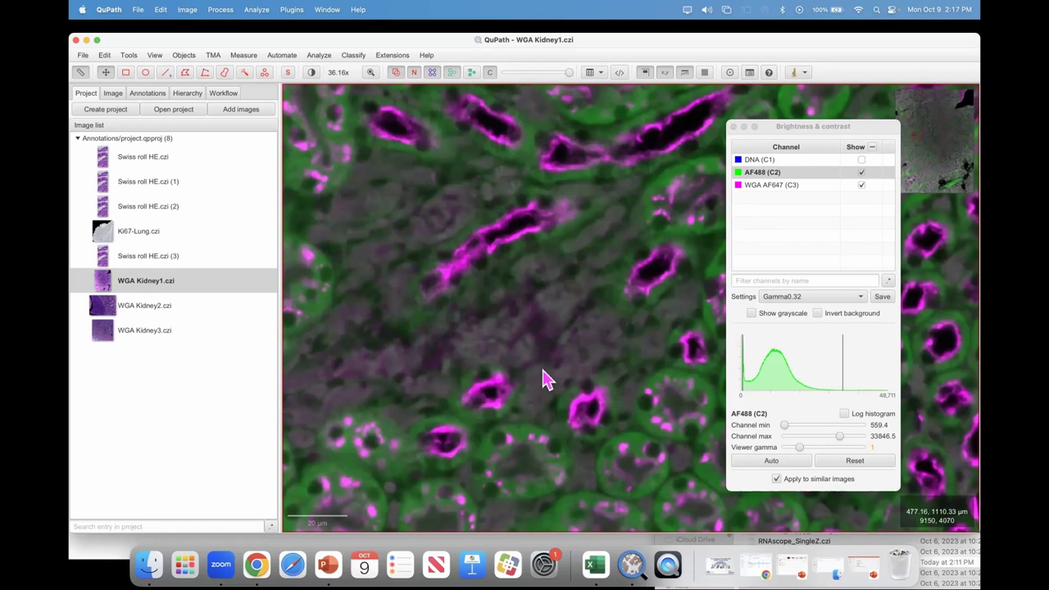
pyautogui.press('super+Tab')
pyautogui.press('super+Tab')
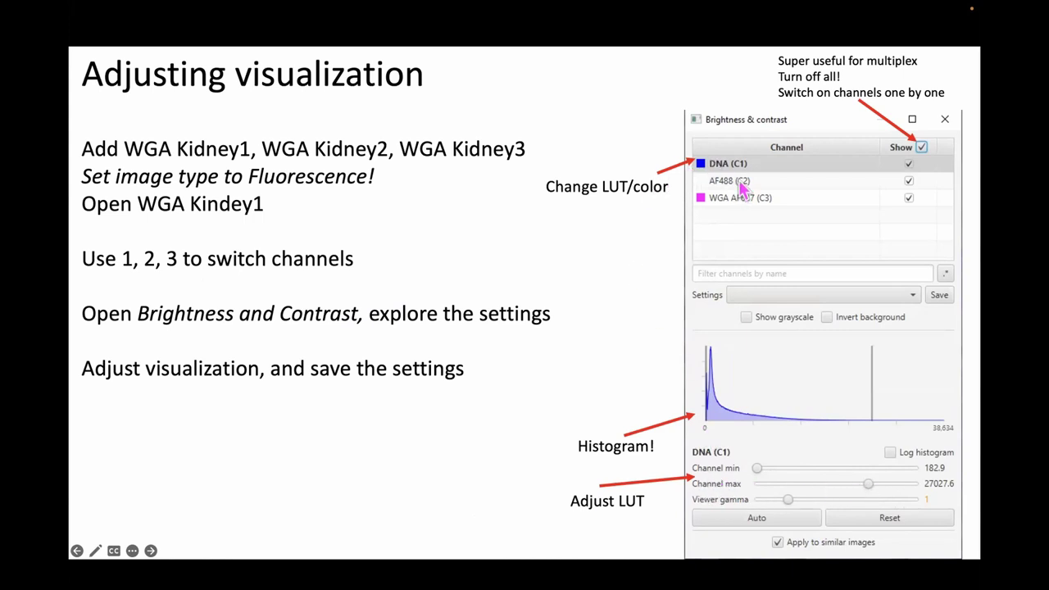
pyautogui.press('super+Tab')
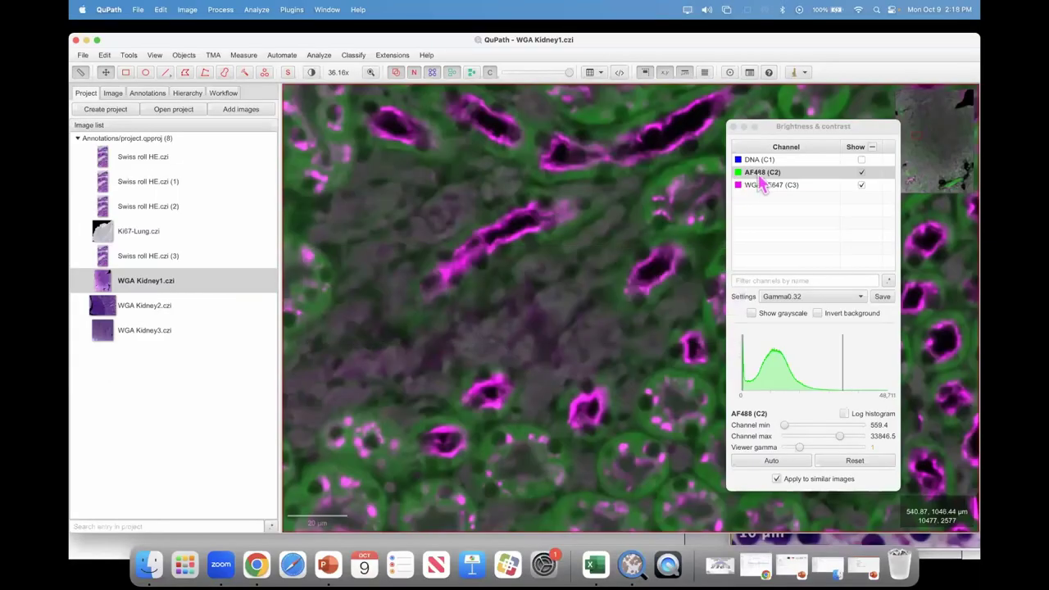
# - Compare the AF488 and WGA AF647 histograms and lower the WGA AF647 channel minimum to 0
pyautogui.click(771, 174)
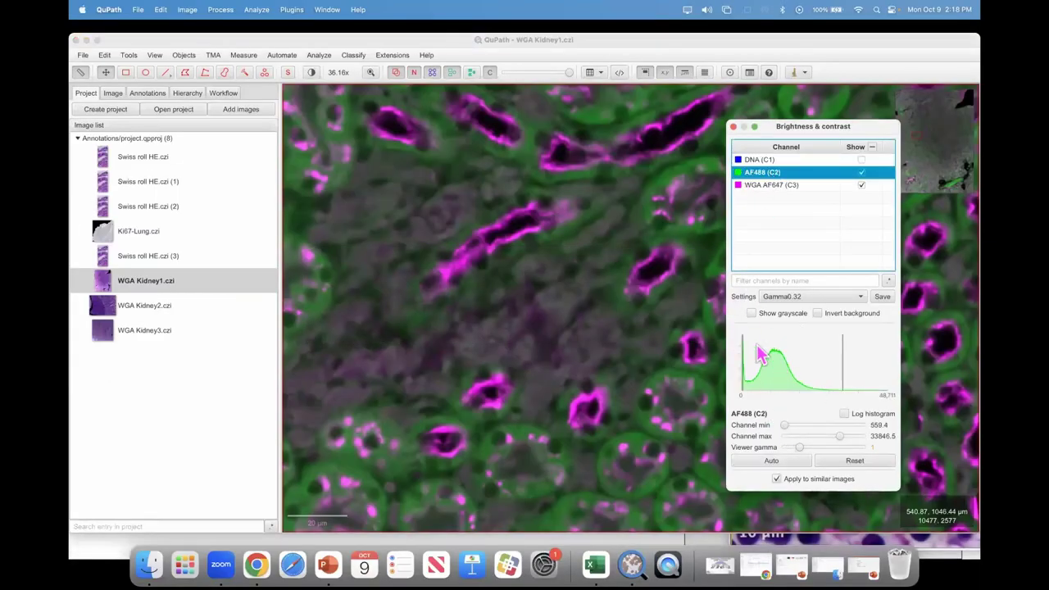
pyautogui.click(772, 187)
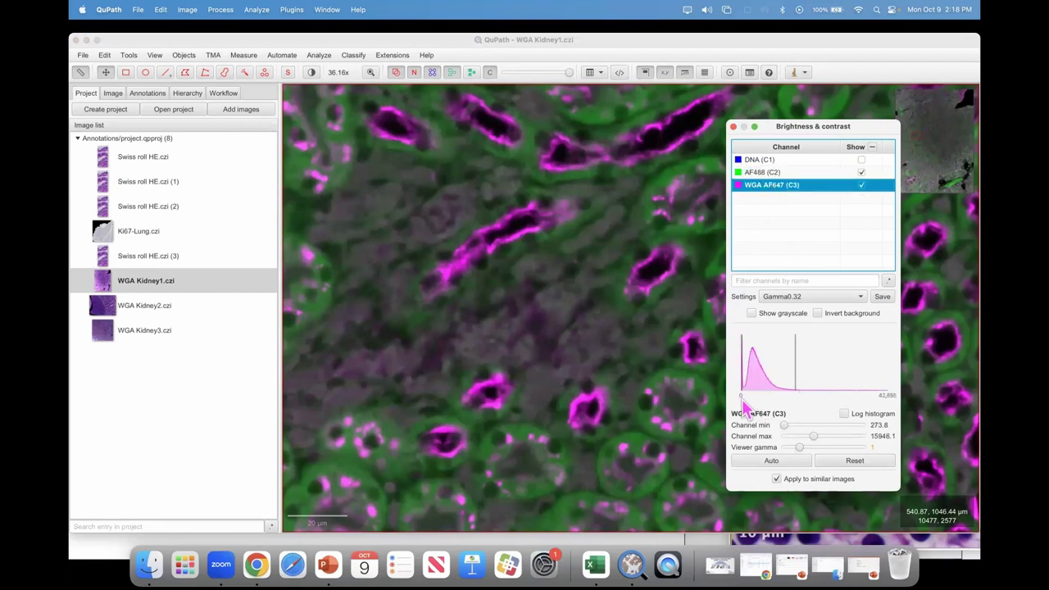
pyautogui.moveTo(786, 433); pyautogui.dragTo(785, 434)
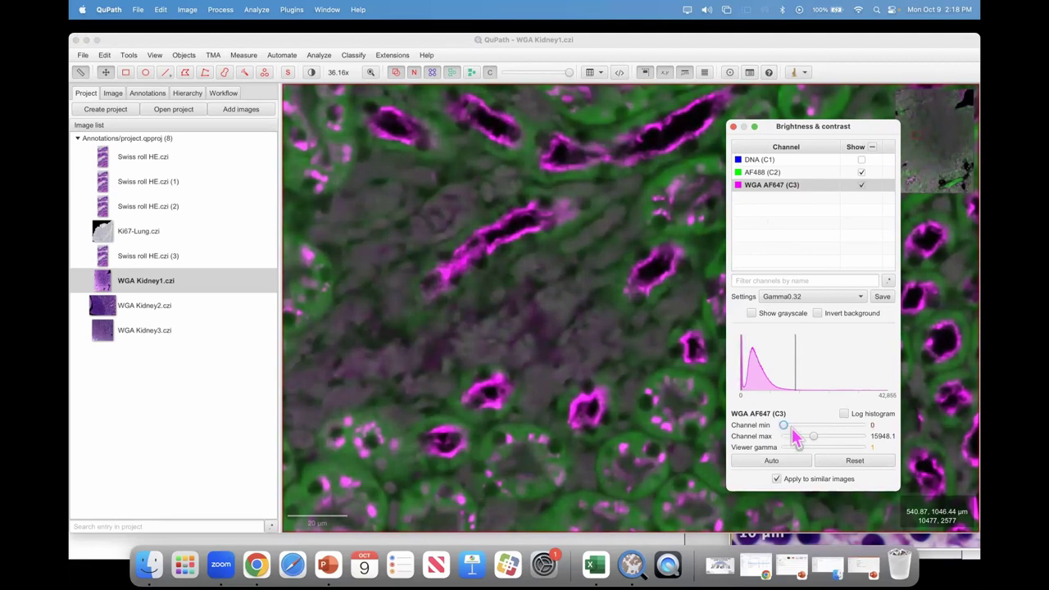
# - Hide AF488 and try different channel minimums for WGA AF647, settling on 1395.9
pyautogui.click(861, 172)
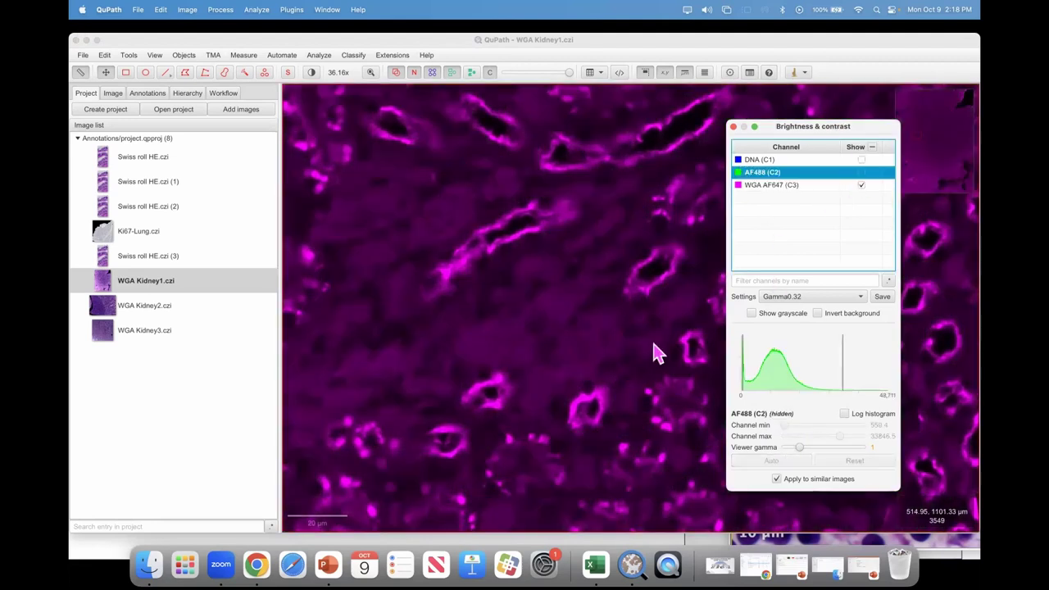
pyautogui.click(789, 186)
pyautogui.moveTo(786, 426)
pyautogui.mouseDown()
pyautogui.moveTo(805, 436)
pyautogui.moveTo(797, 432)
pyautogui.mouseUp()
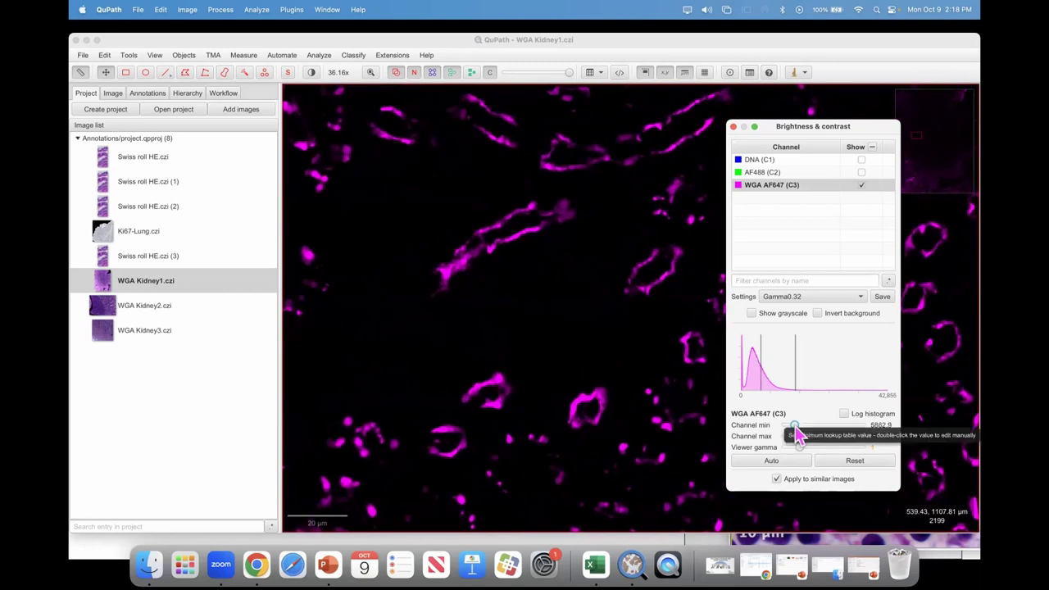
pyautogui.moveTo(796, 434); pyautogui.dragTo(791, 443)
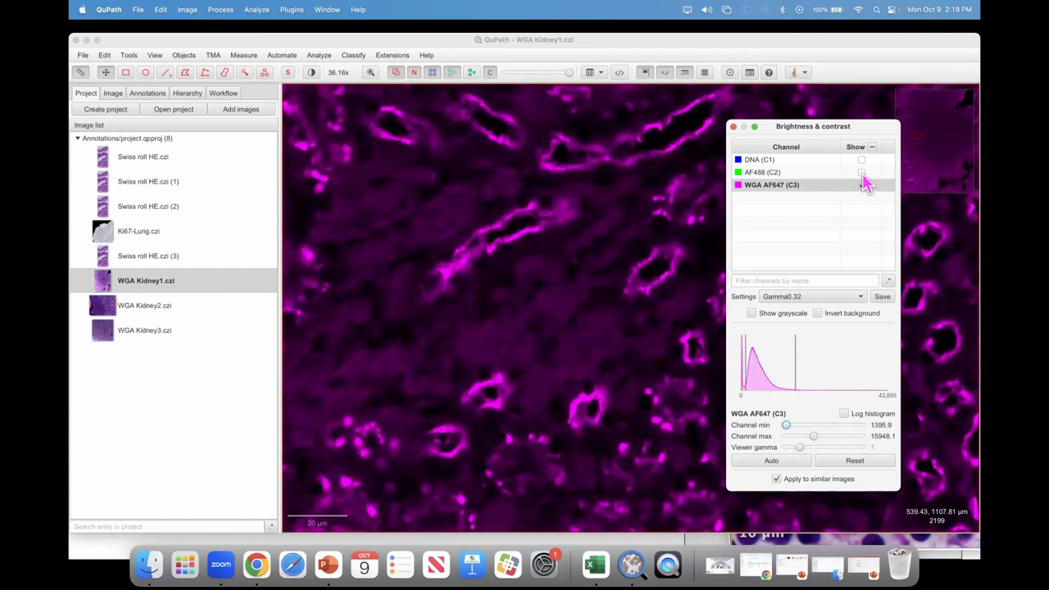
# - Show the AF488 channel again and inspect the two-channel display across the whole section and up close
pyautogui.click(862, 172)
pyautogui.scroll(-5, 623, 342)
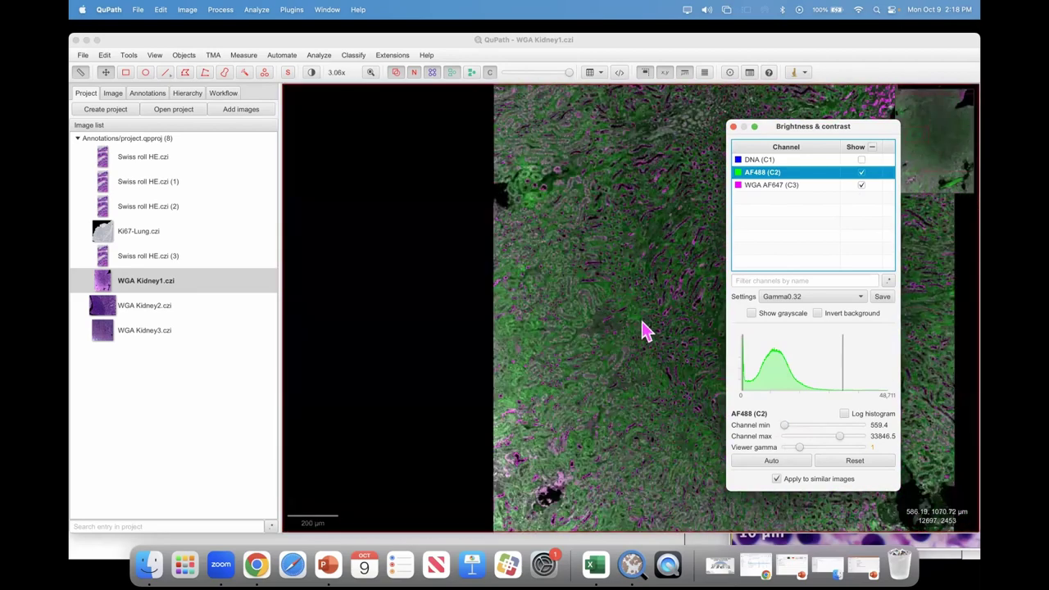
pyautogui.click(656, 321)
pyautogui.scroll(-8, 573, 344)
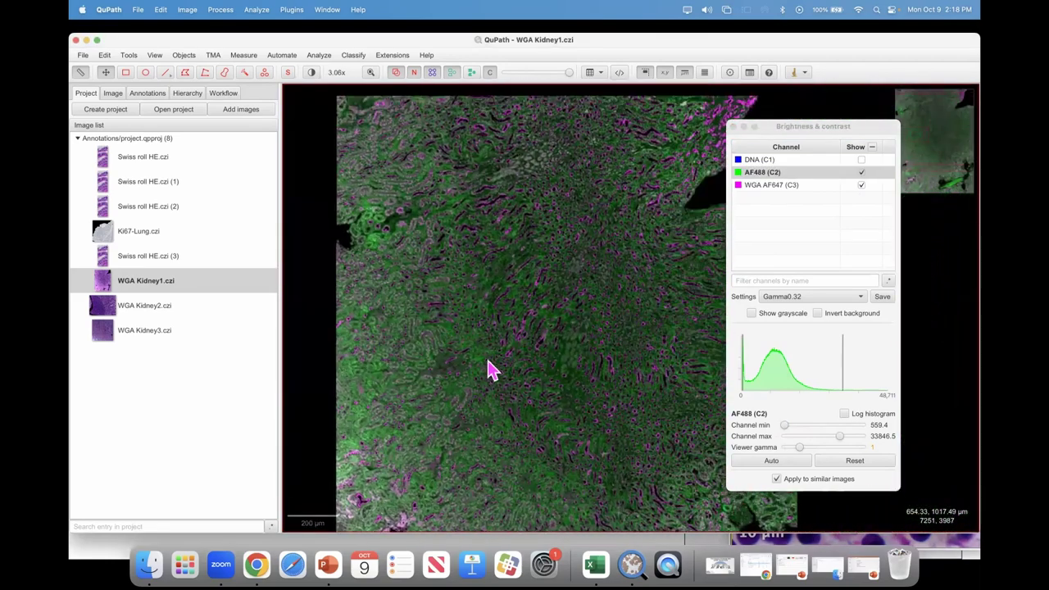
pyautogui.scroll(12, 548, 272)
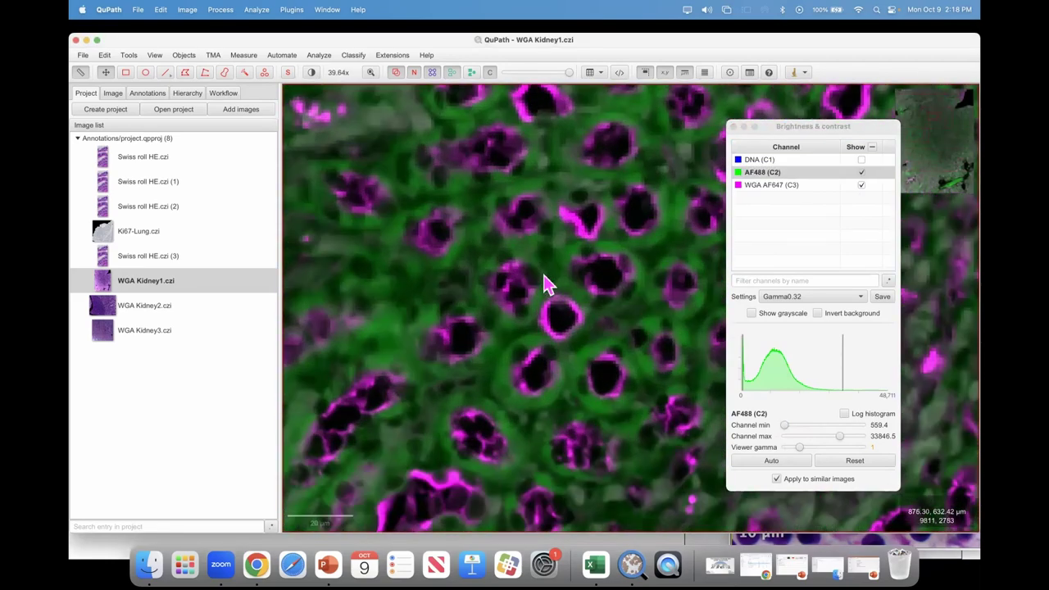
# - Compare the tissue with AF488 hidden and shown, and inspect the WGA AF647-stained tubules across the section at different magnifications
pyautogui.click(862, 173)
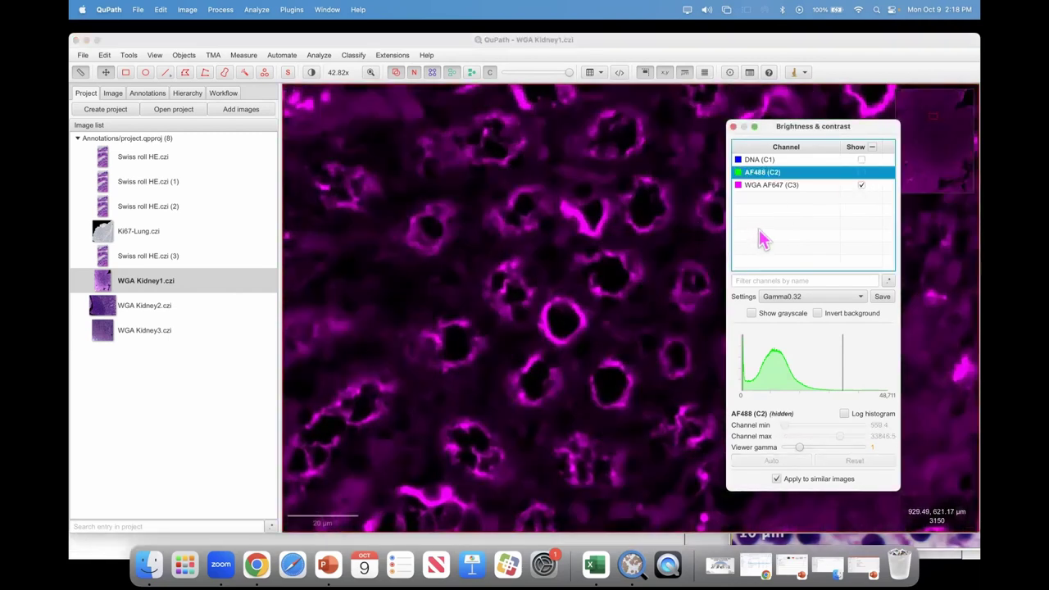
pyautogui.click(862, 173)
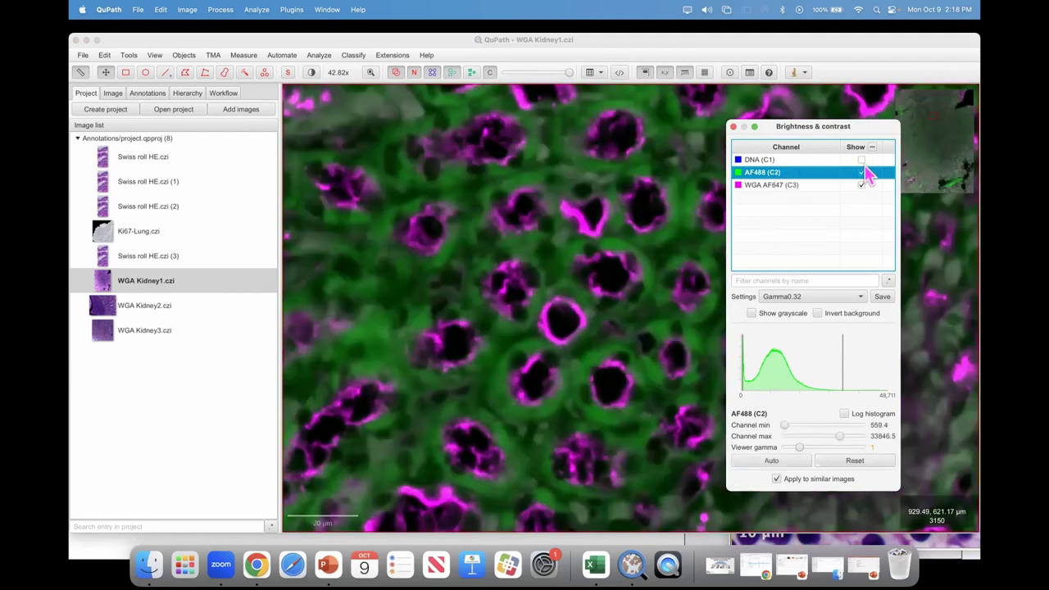
pyautogui.click(777, 187)
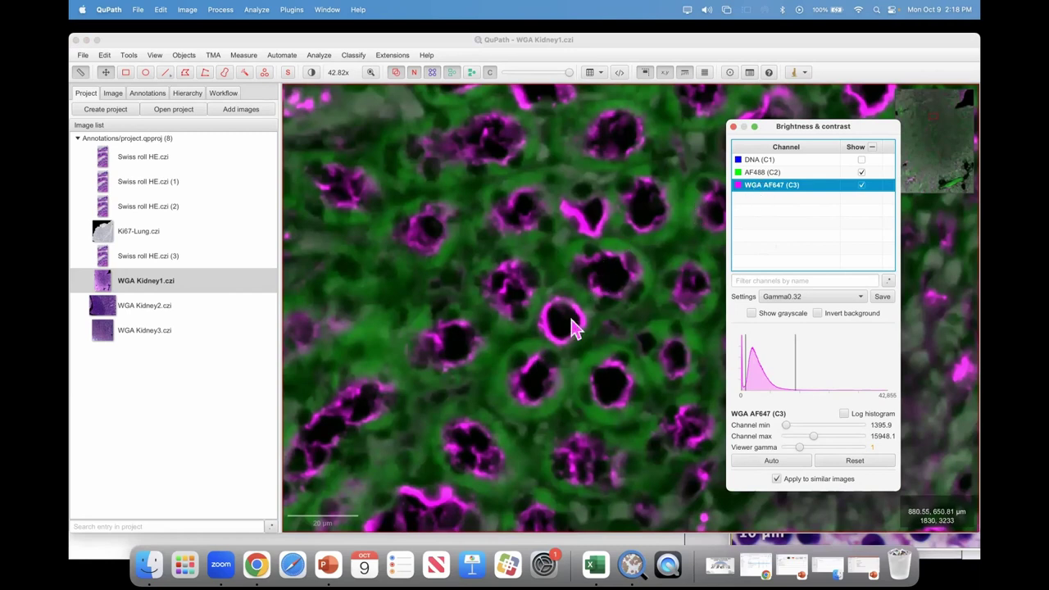
pyautogui.moveTo(569, 309); pyautogui.dragTo(640, 164)
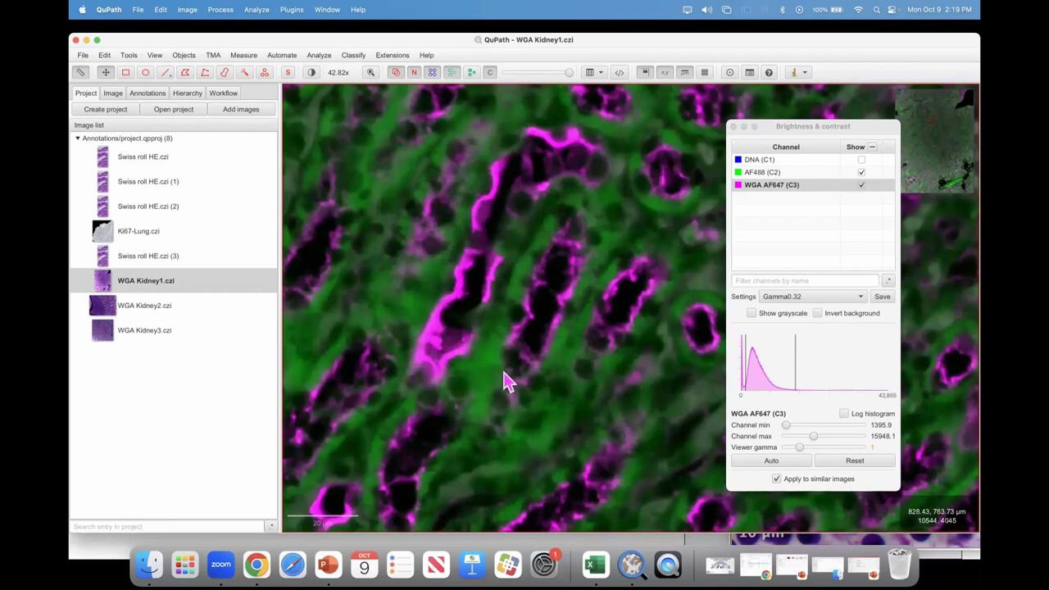
pyautogui.scroll(-5, 547, 327)
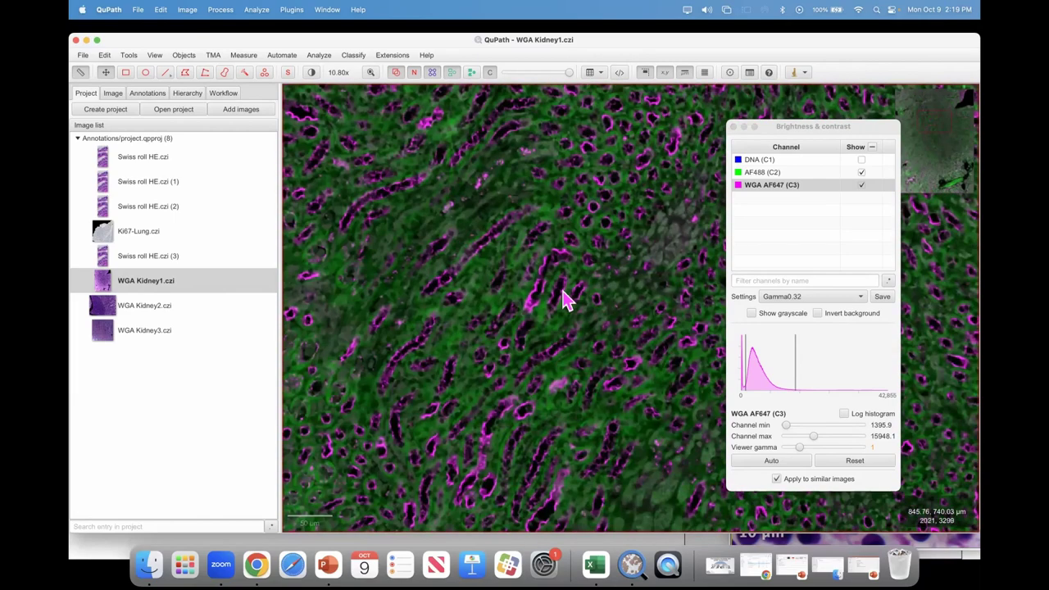
pyautogui.scroll(3, 607, 326)
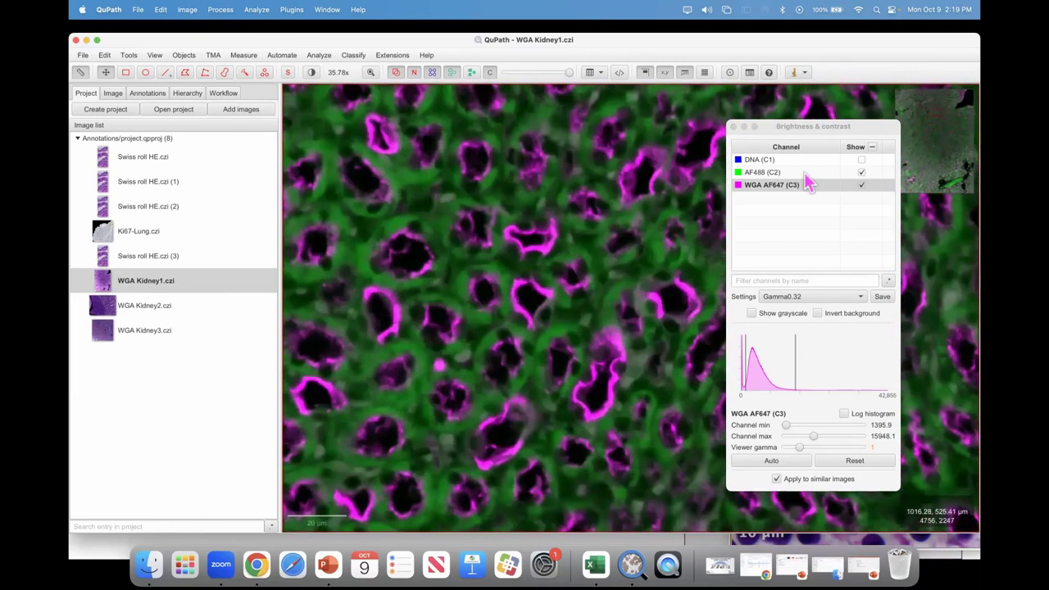
# - Show the DNA channel, view it alone with AF488 and WGA AF647 hidden, and restore all three channels
pyautogui.click(862, 160)
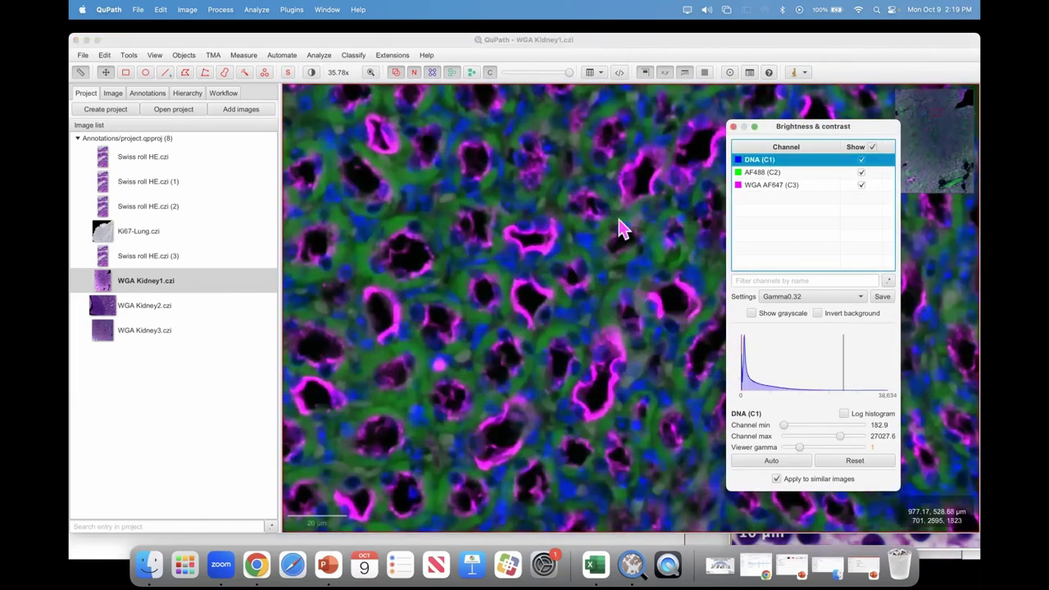
pyautogui.click(862, 172)
pyautogui.click(861, 185)
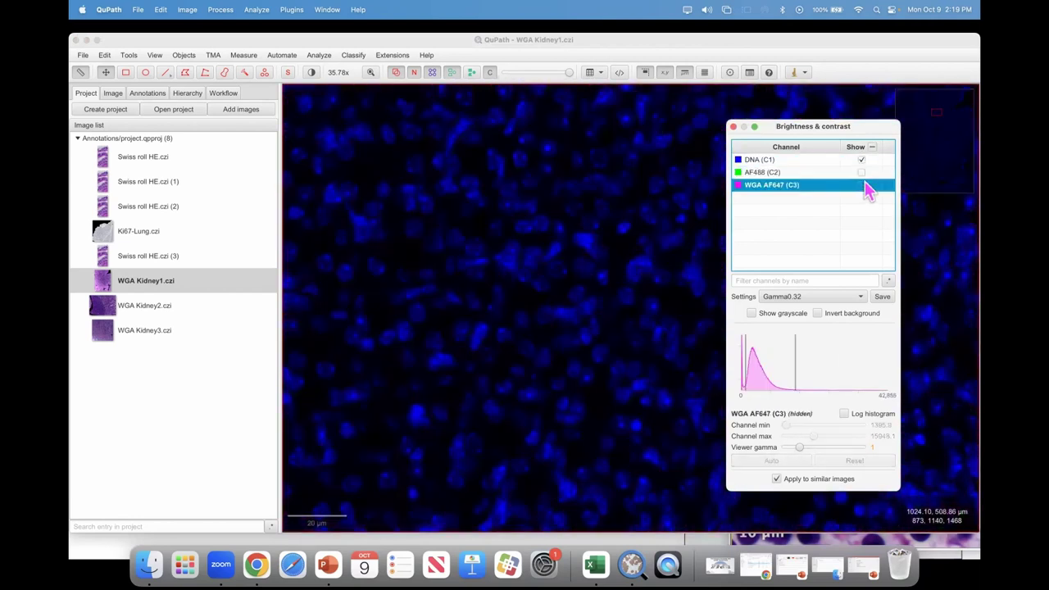
pyautogui.click(862, 185)
pyautogui.click(862, 172)
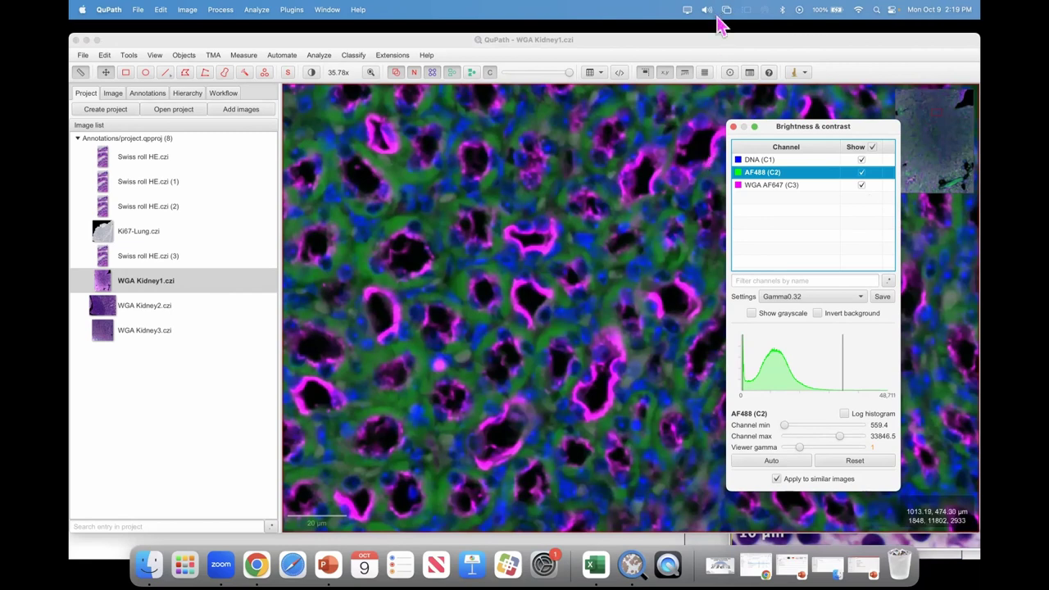
# - Split the viewing area into a 1 x 2 horizontal viewer grid
pyautogui.rightClick(449, 216)
pyautogui.moveTo(490, 225)
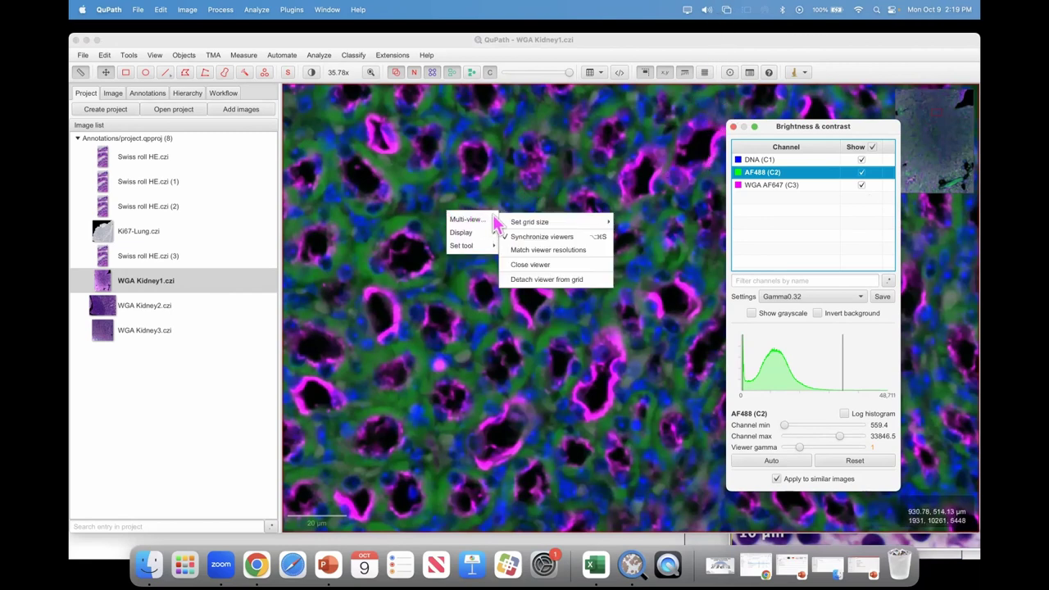
pyautogui.rightClick(453, 188)
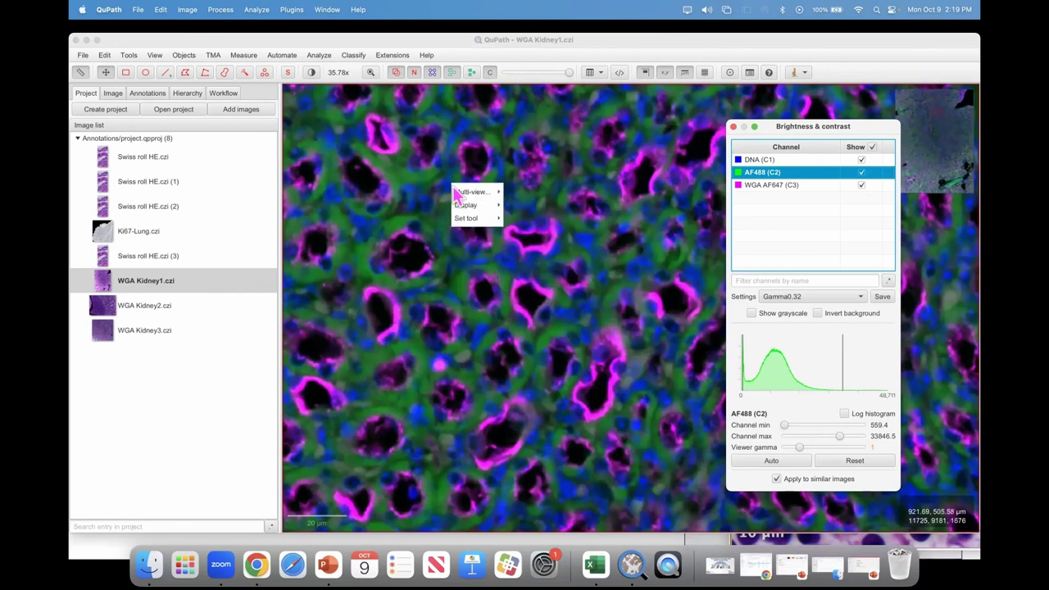
pyautogui.moveTo(482, 196)
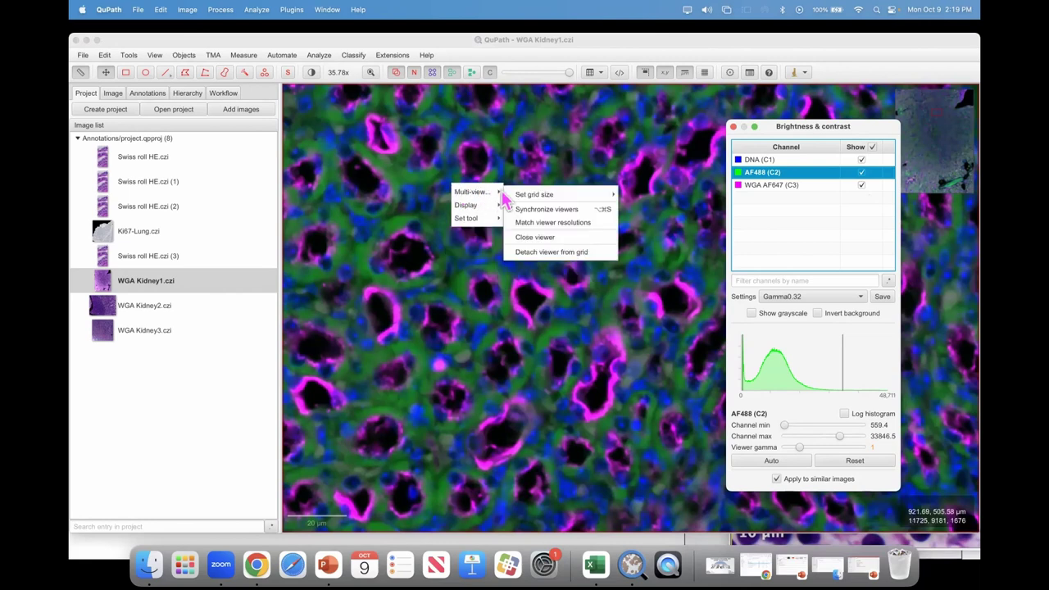
pyautogui.moveTo(545, 196)
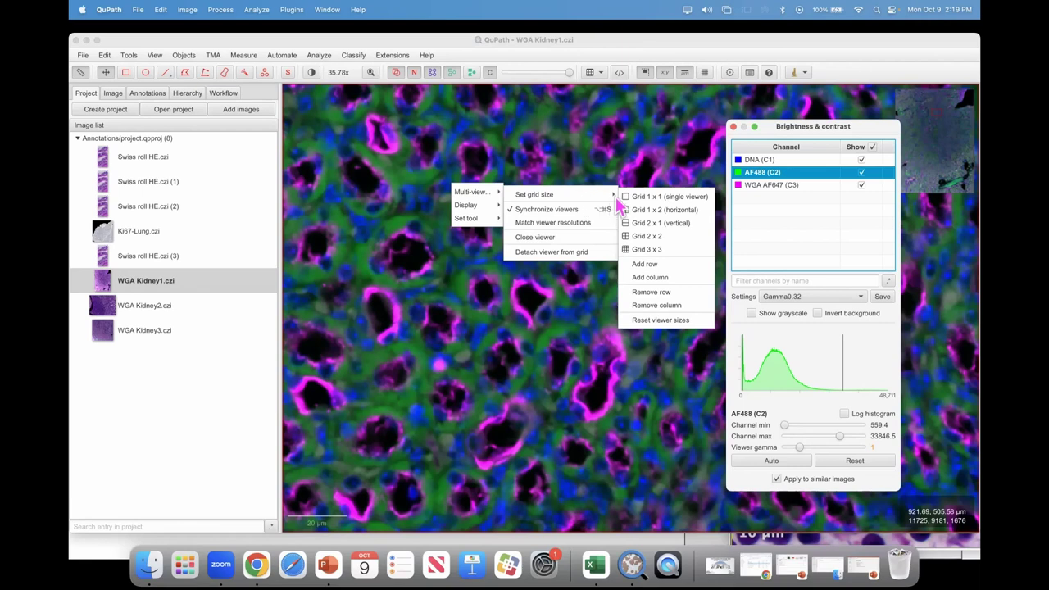
pyautogui.click(662, 211)
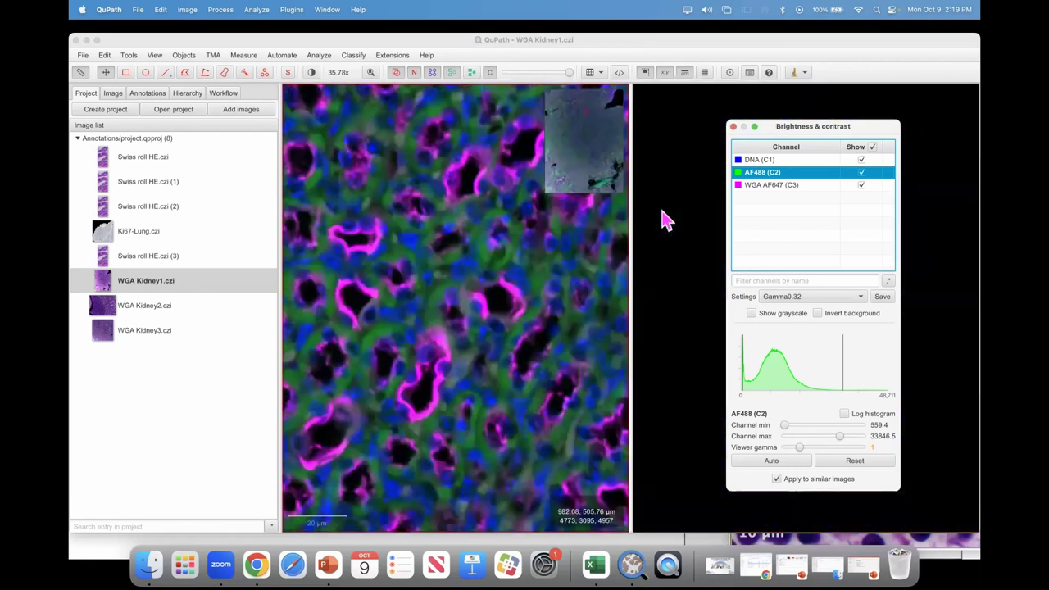
# - Move the Brightness & contrast window clear of the viewers and open WGA Kidney2.czi in the empty viewer
pyautogui.moveTo(793, 131); pyautogui.dragTo(166, 371)
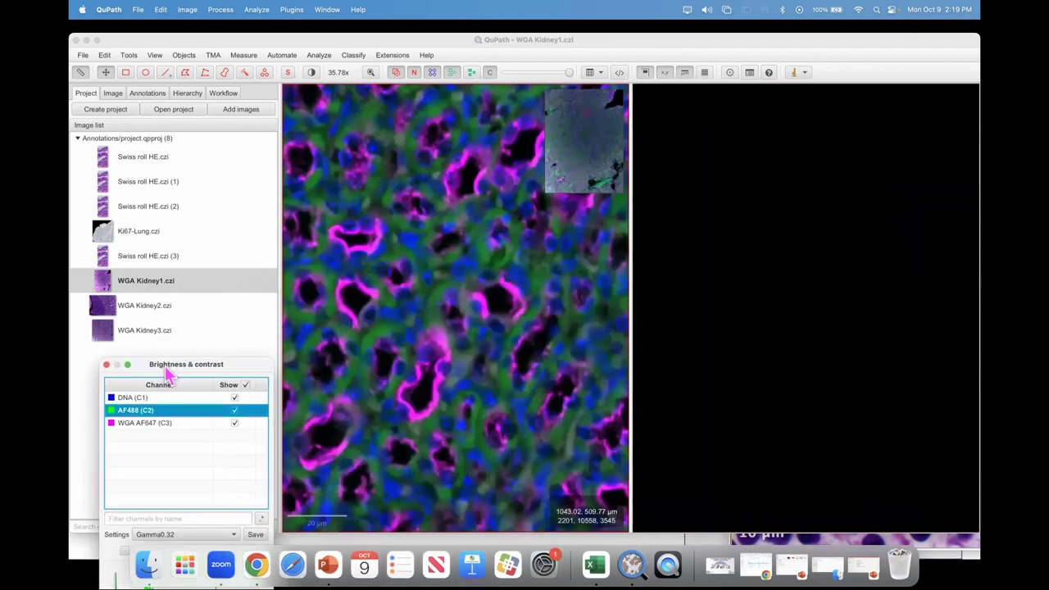
pyautogui.click(769, 238)
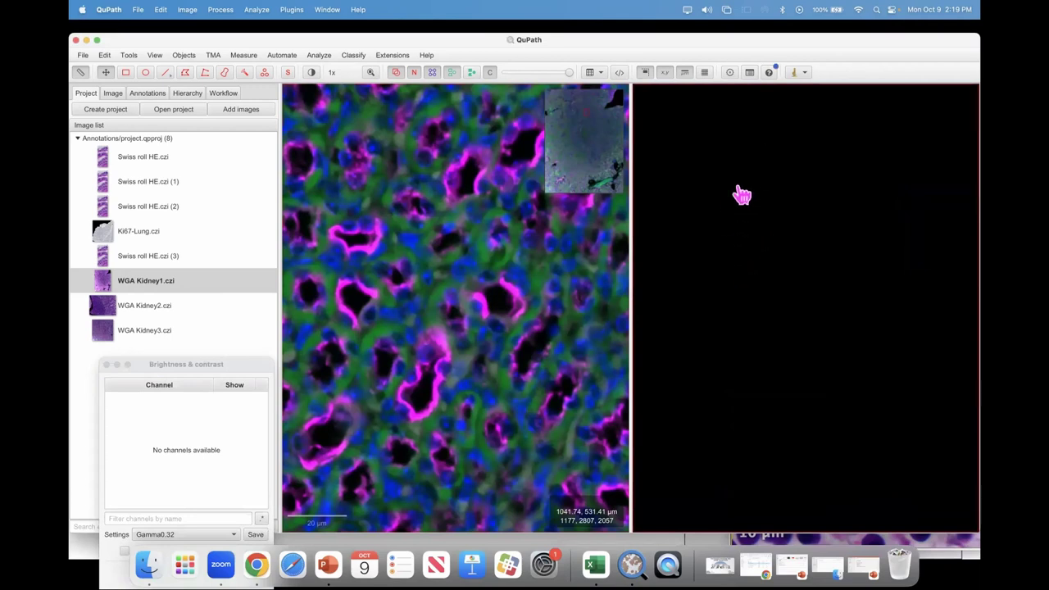
pyautogui.click(153, 307)
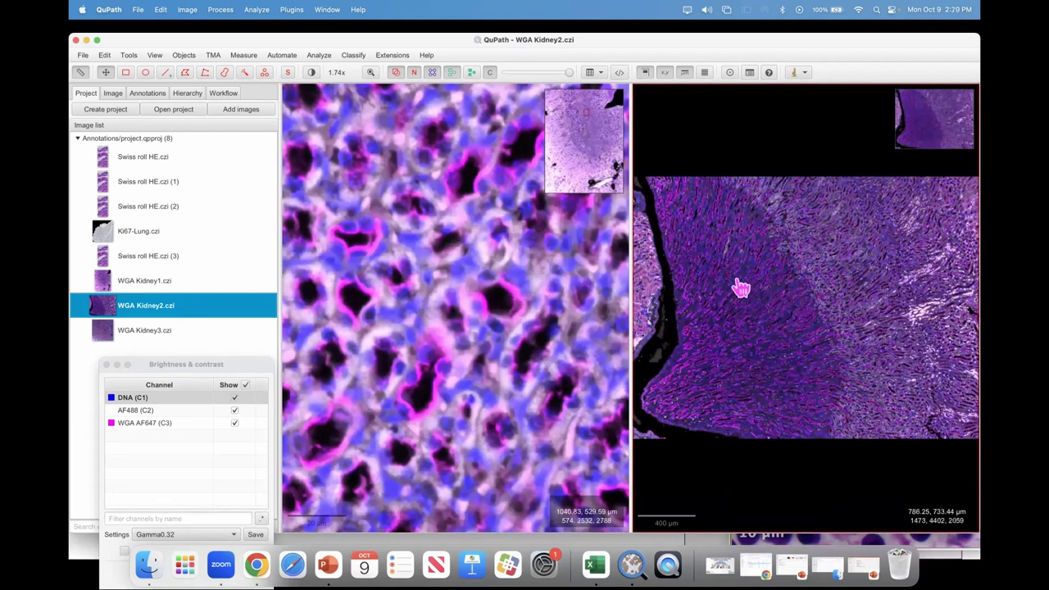
pyautogui.moveTo(202, 369); pyautogui.dragTo(172, 425)
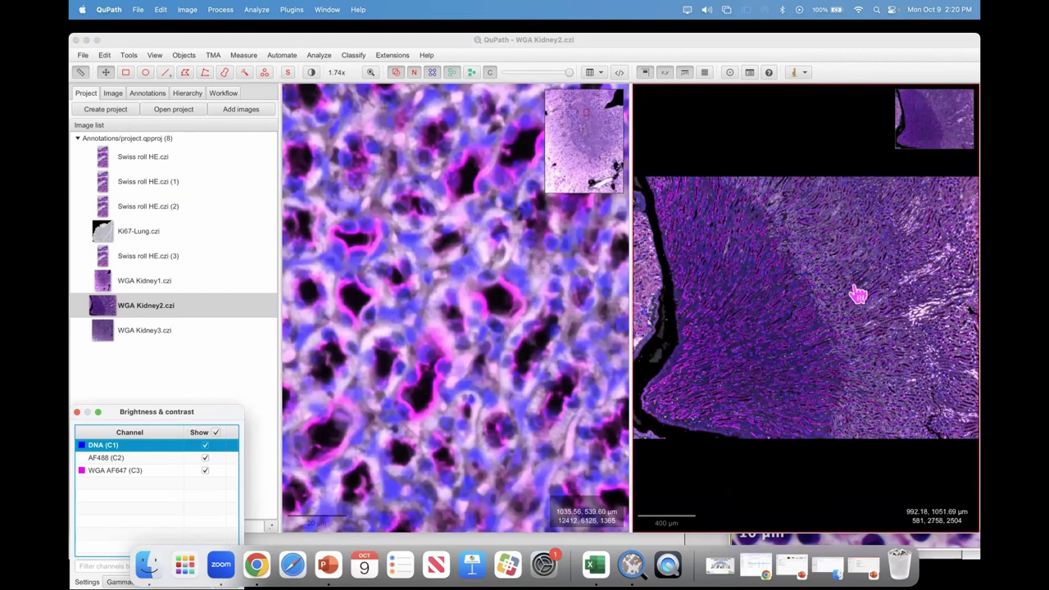
# - Match the viewer resolutions to the WGA Kidney1 viewer and reposition the tissue for side-by-side comparison
pyautogui.click(418, 291)
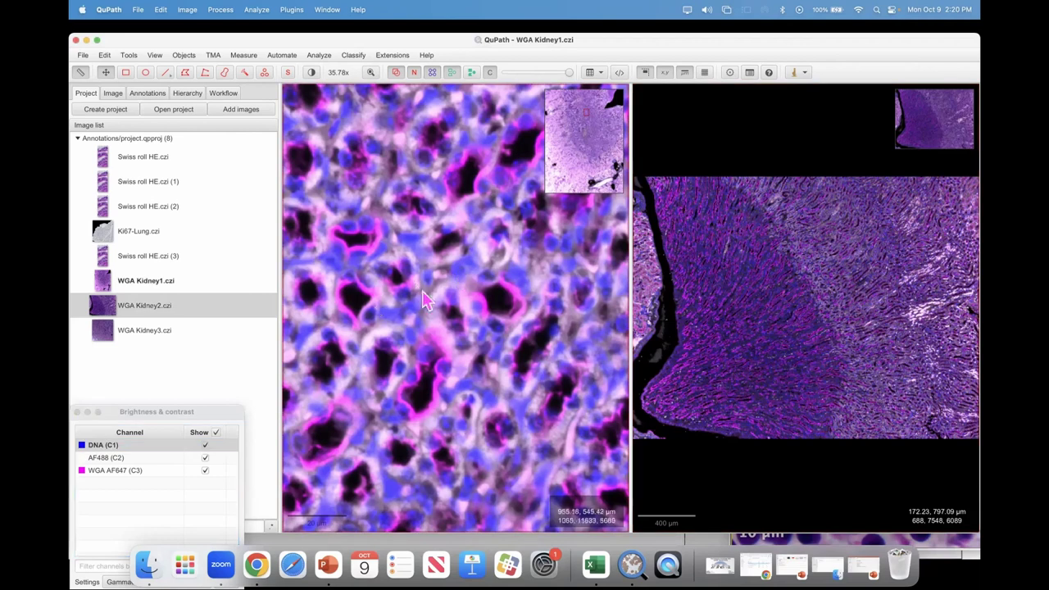
pyautogui.rightClick(417, 293)
pyautogui.moveTo(422, 296)
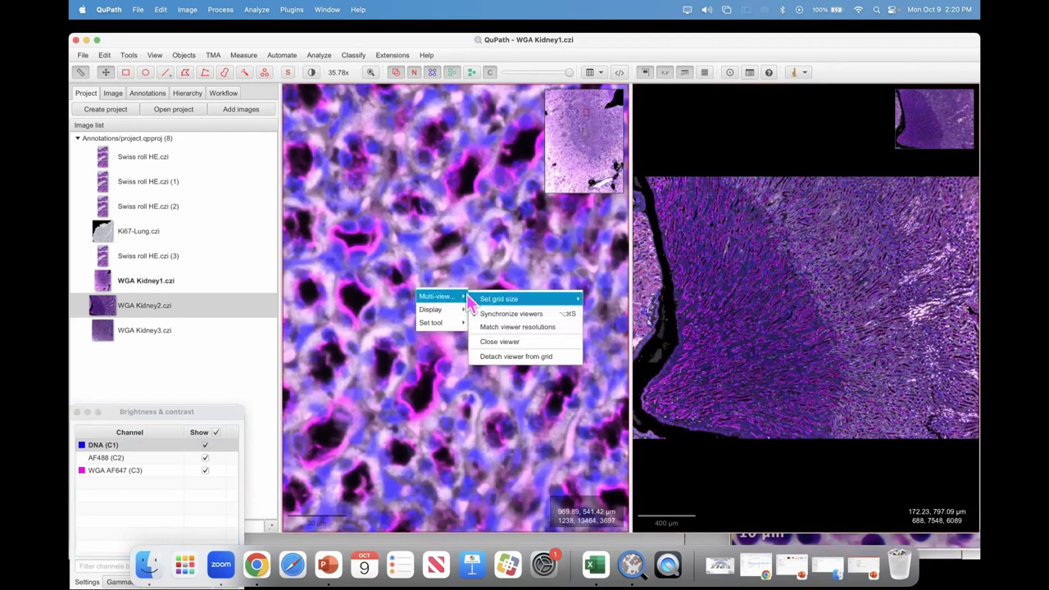
pyautogui.click(509, 327)
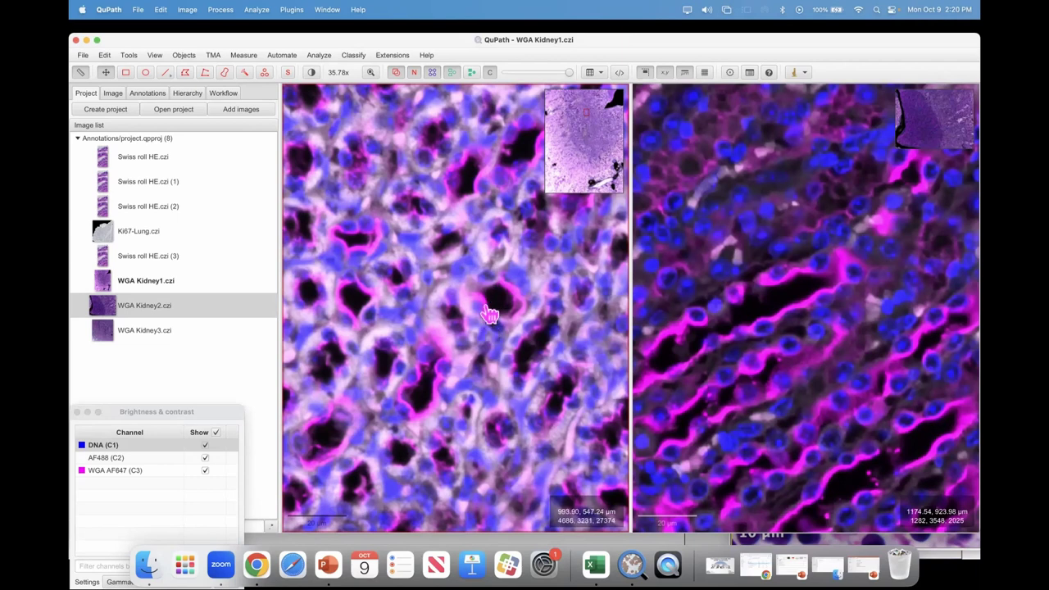
pyautogui.moveTo(517, 217); pyautogui.dragTo(402, 328)
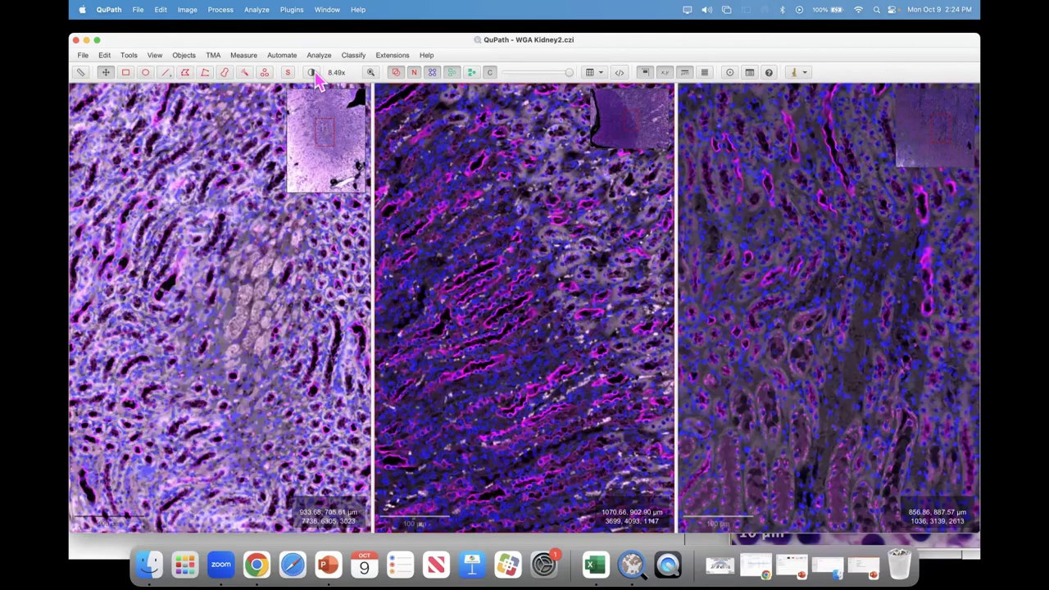
# - Reopen Brightness & contrast for WGA Kidney2, colour the AF488 channel green and set its channel maximum to 23263.9
pyautogui.click(312, 73)
pyautogui.moveTo(529, 77); pyautogui.dragTo(207, 83)
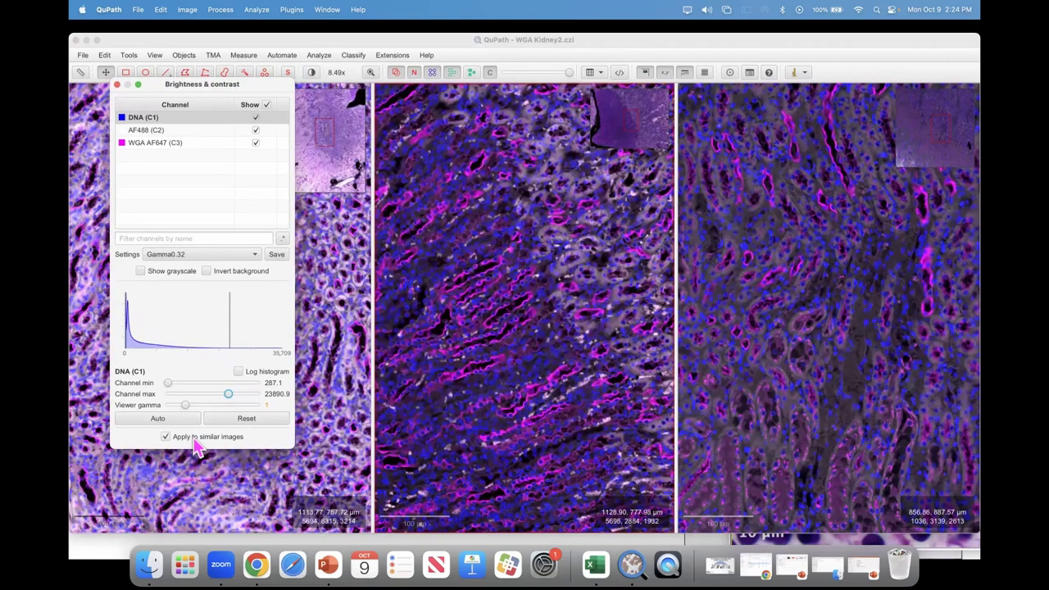
pyautogui.click(121, 143)
pyautogui.click(219, 150)
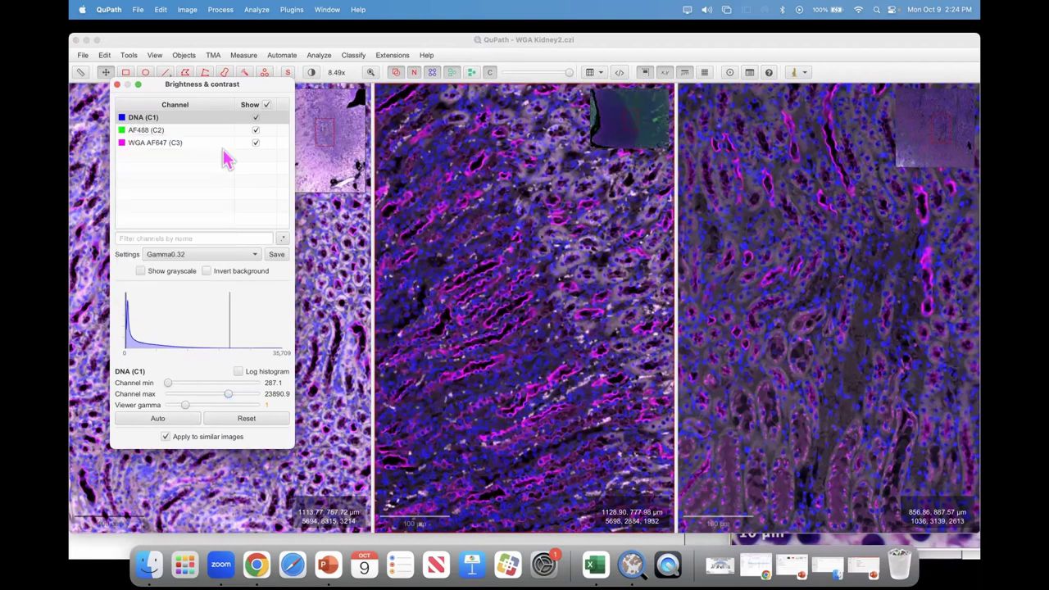
pyautogui.click(174, 130)
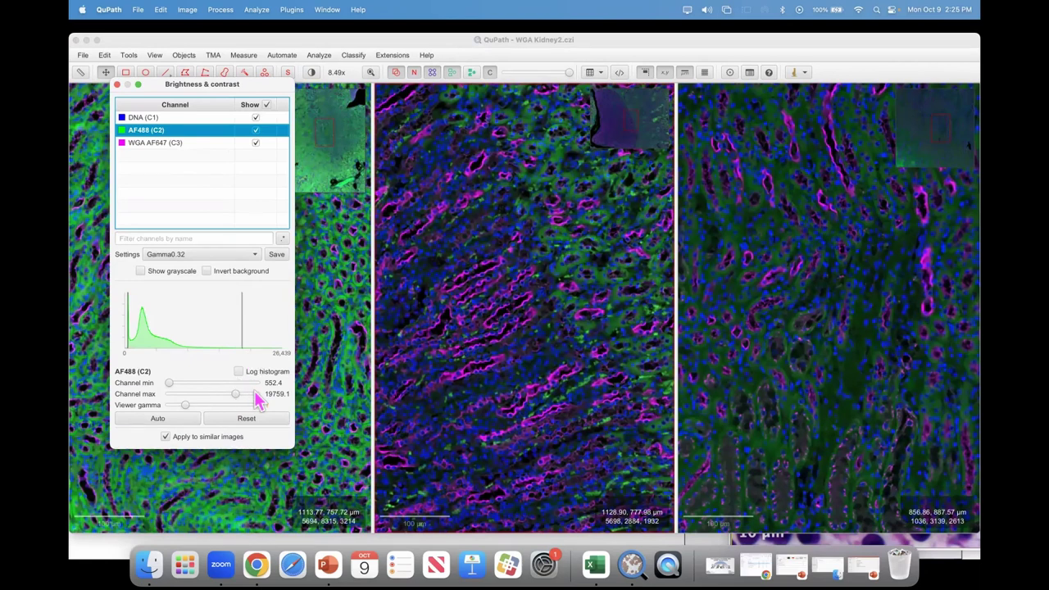
pyautogui.moveTo(237, 394); pyautogui.dragTo(267, 395)
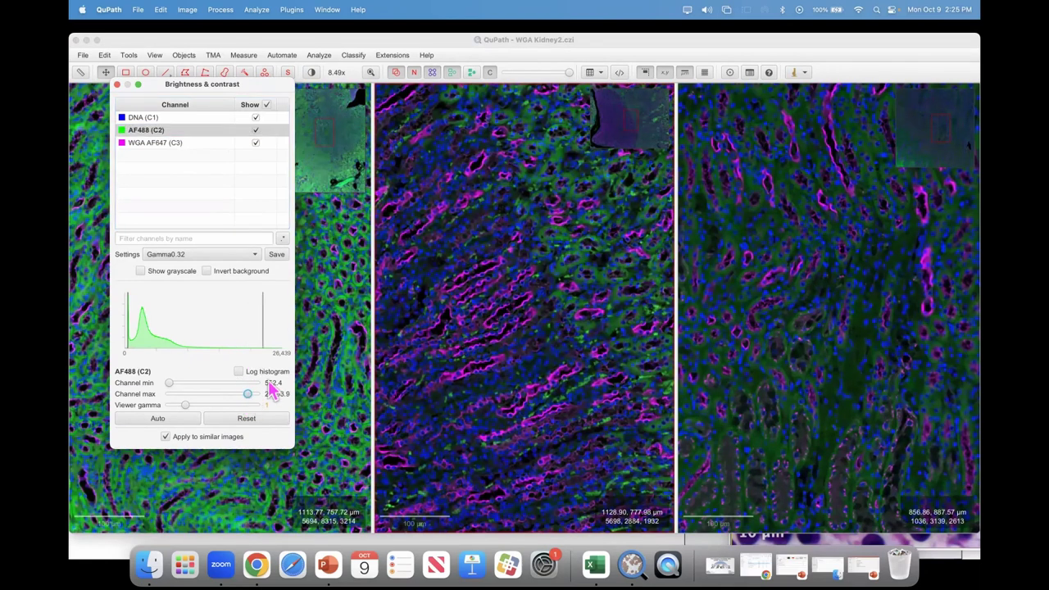
# - Hide the slide overview in the viewers and set the DNA channel maximum to 34181.7
pyautogui.click(645, 72)
pyautogui.moveTo(156, 84); pyautogui.dragTo(812, 110)
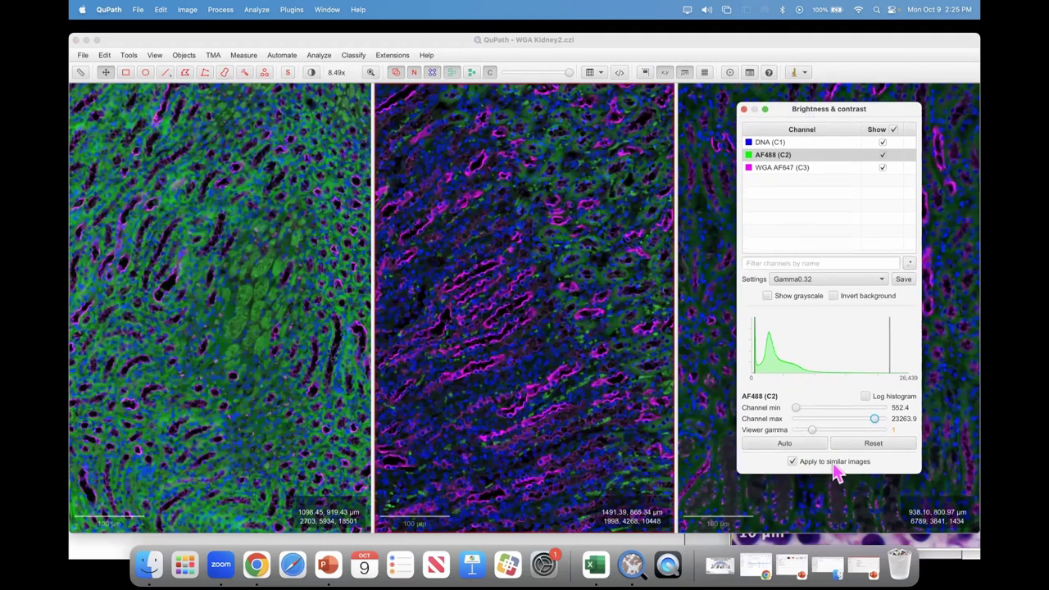
pyautogui.click(785, 144)
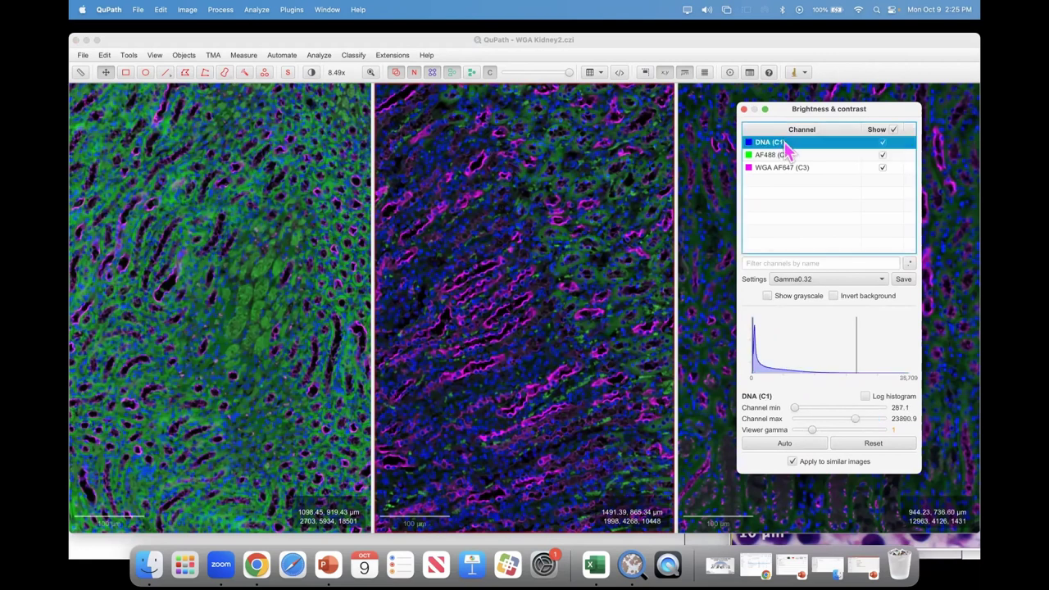
pyautogui.moveTo(860, 420); pyautogui.dragTo(888, 426)
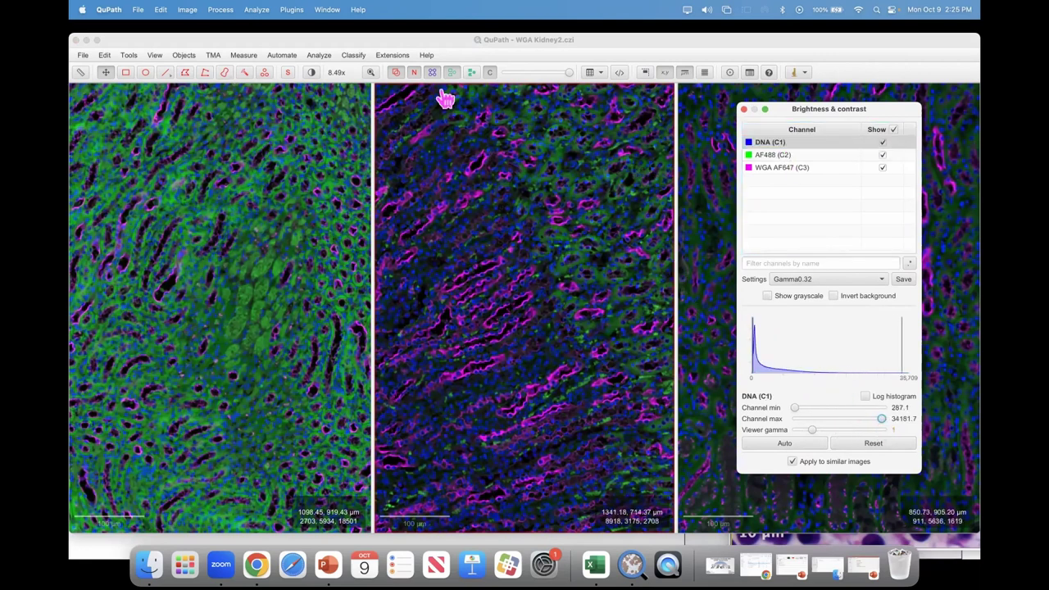
# - Select the WGA AF647 channel to check its histogram, hide the cursor location text and close Brightness & contrast
pyautogui.click(843, 169)
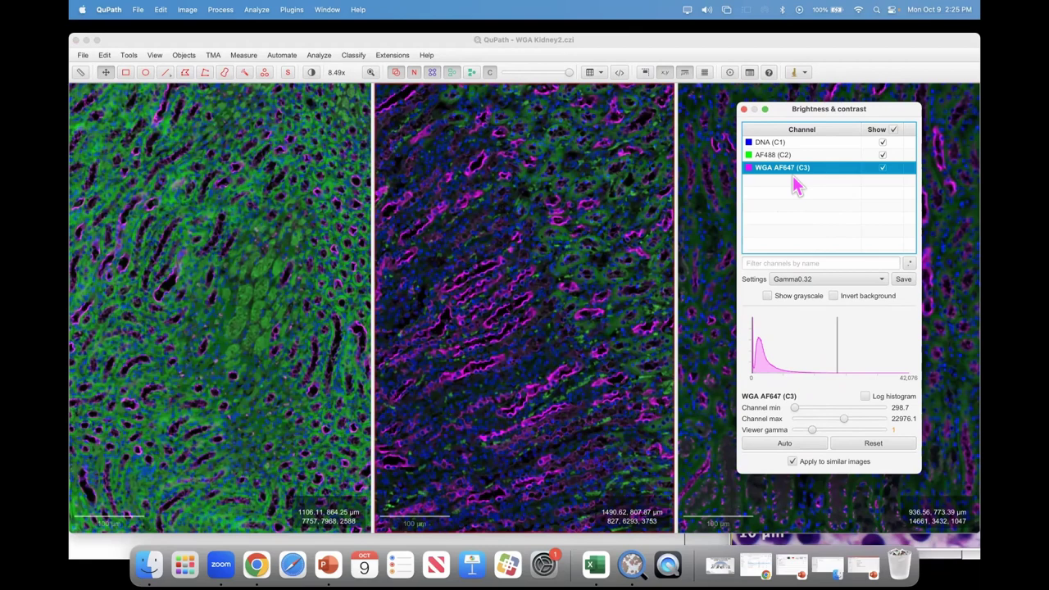
pyautogui.click(667, 77)
pyautogui.moveTo(827, 115); pyautogui.dragTo(855, 131)
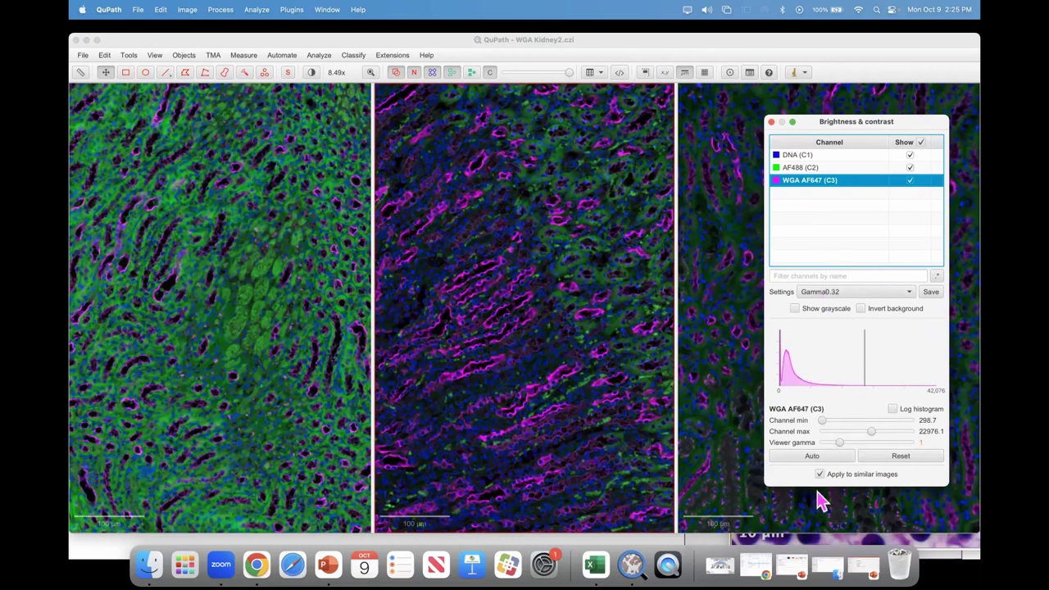
pyautogui.click(771, 122)
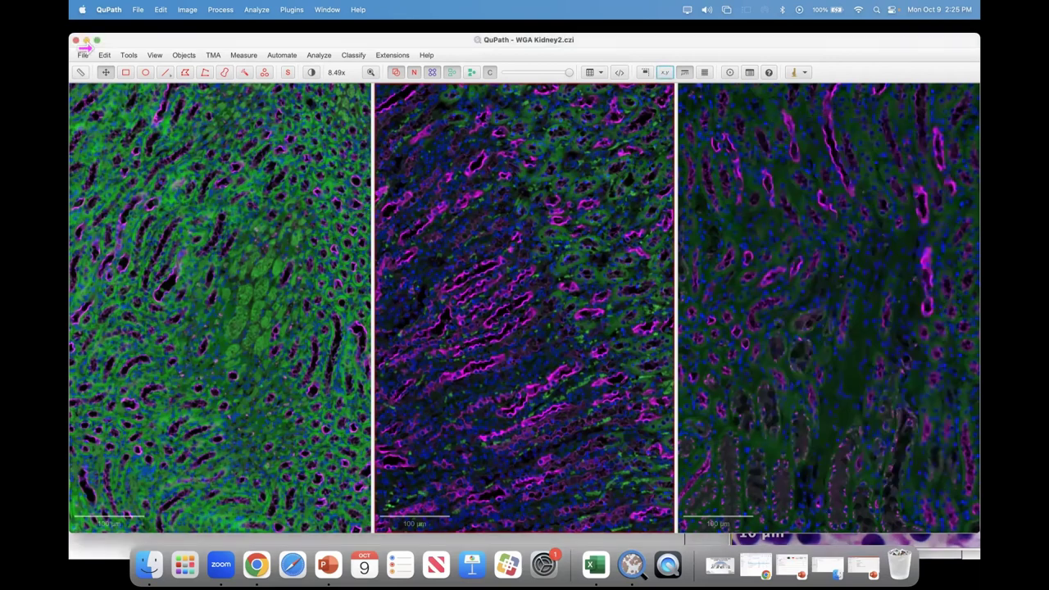
# - Review the Copy to clipboard options, including Main window content, for capturing the three-viewer display
pyautogui.click(131, 56)
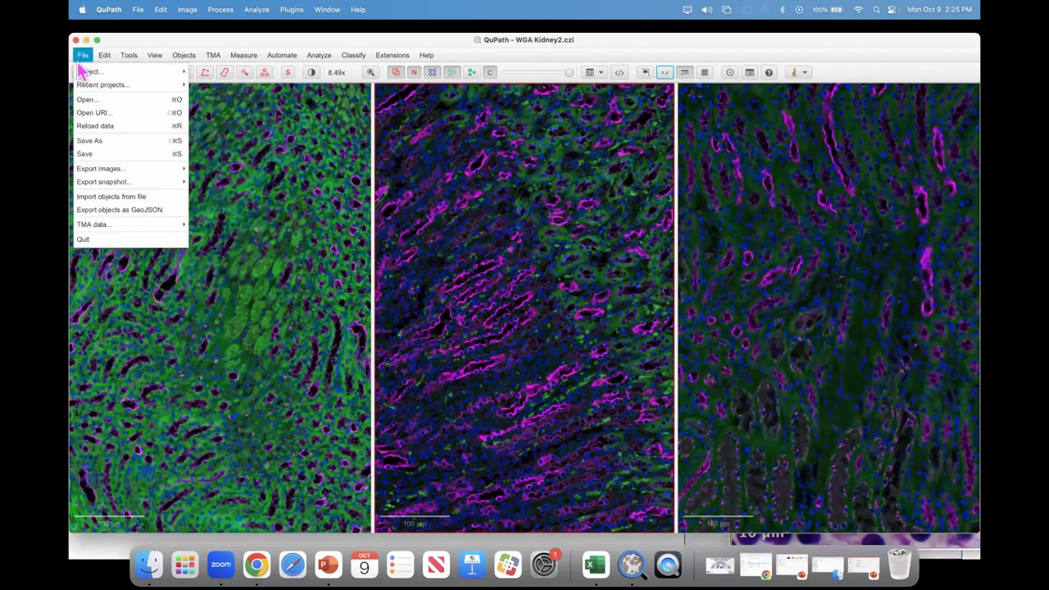
pyautogui.moveTo(136, 100)
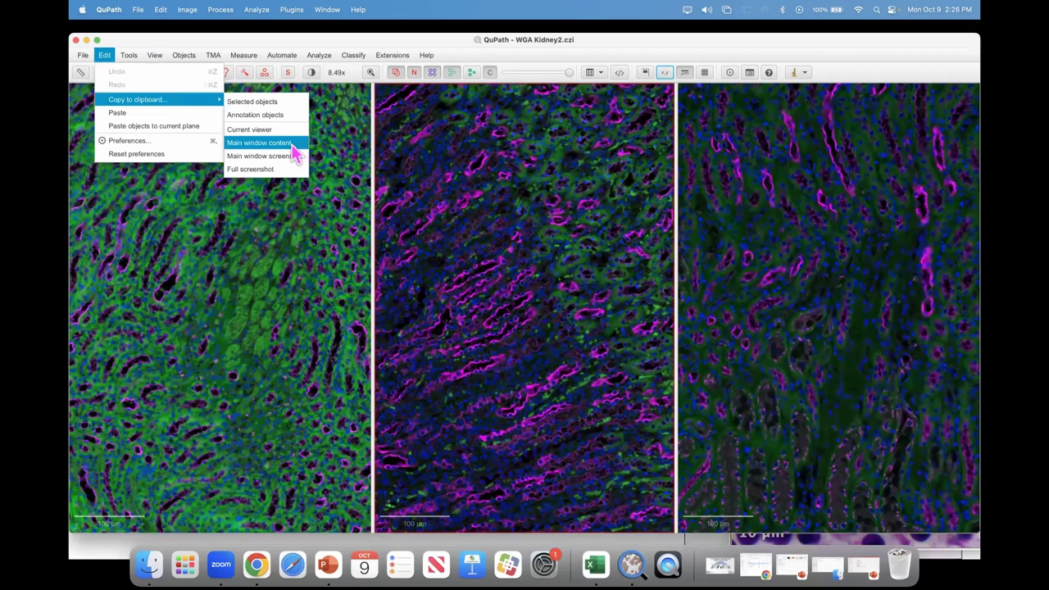
pyautogui.moveTo(183, 55)
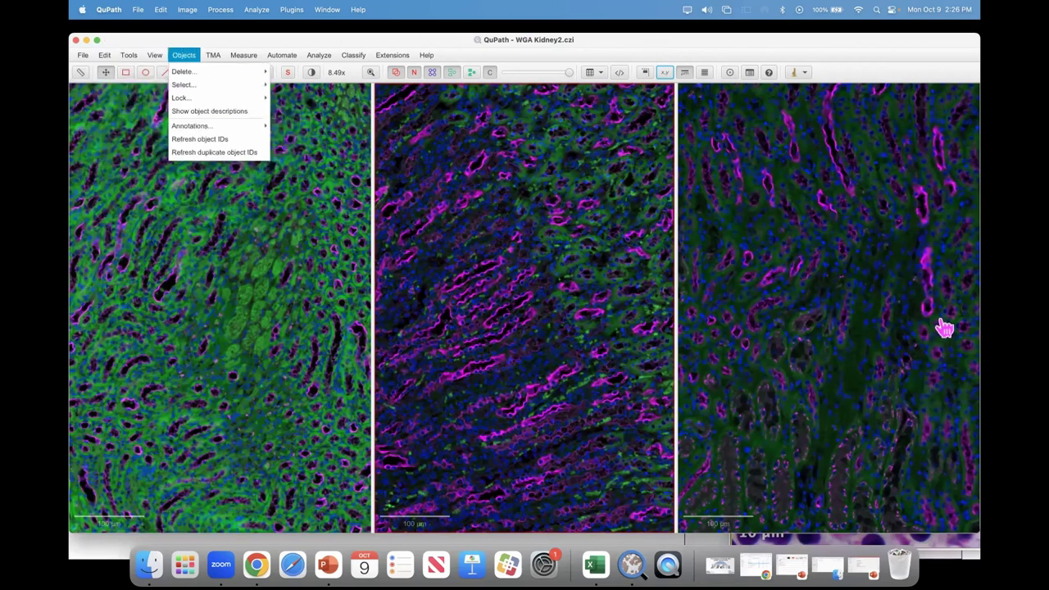